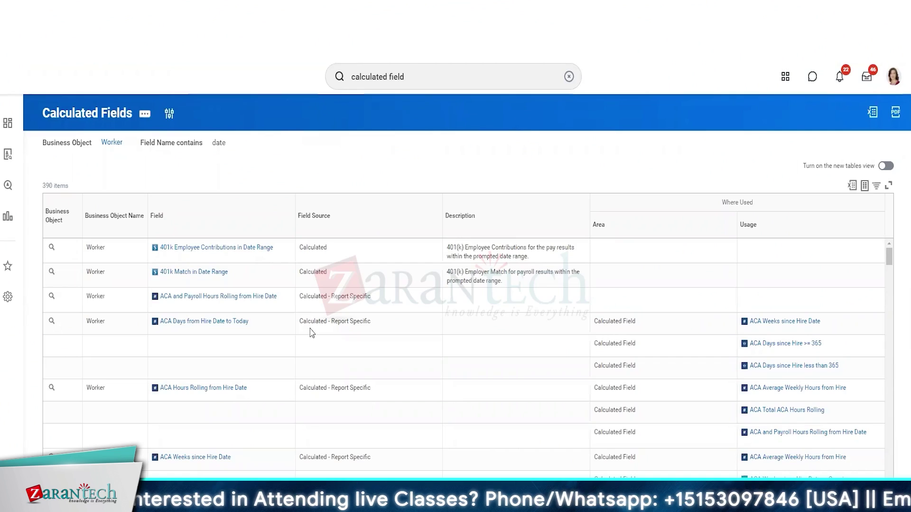
Refilter the Calculated Fields report to Worker fields whose name contains "gender".
mouse_move(124, 148)
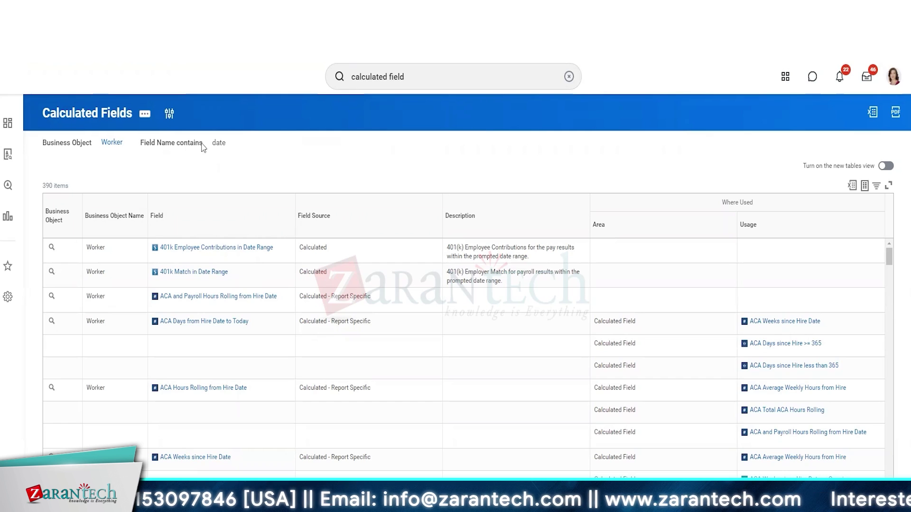
scroll(256, 351, down, 4)
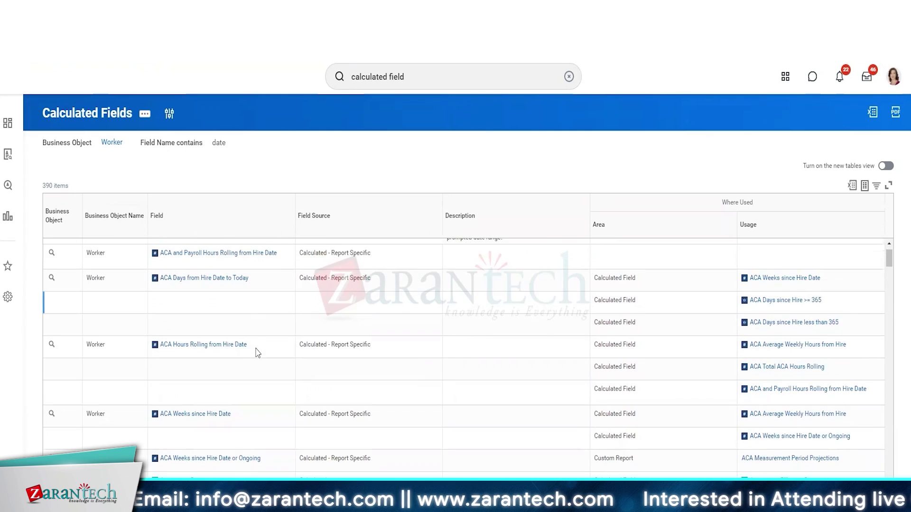
scroll(257, 352, down, 5)
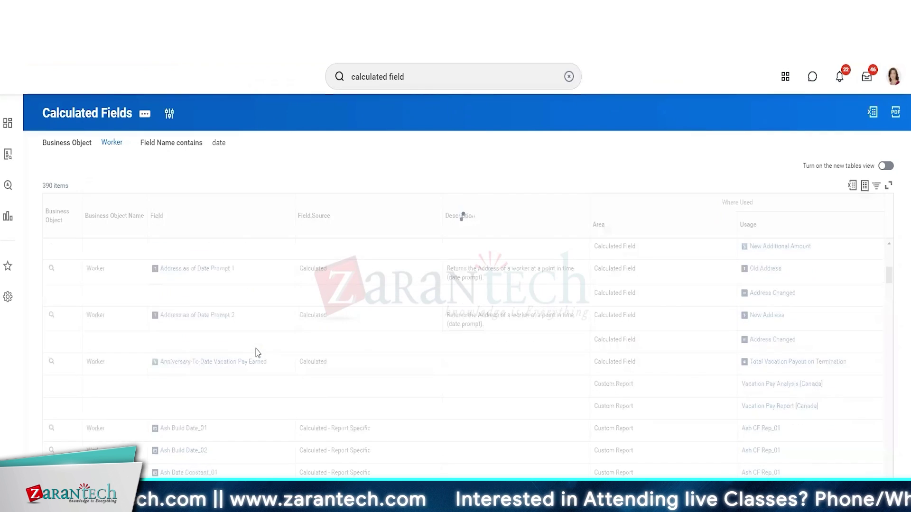
scroll(258, 352, down, 10)
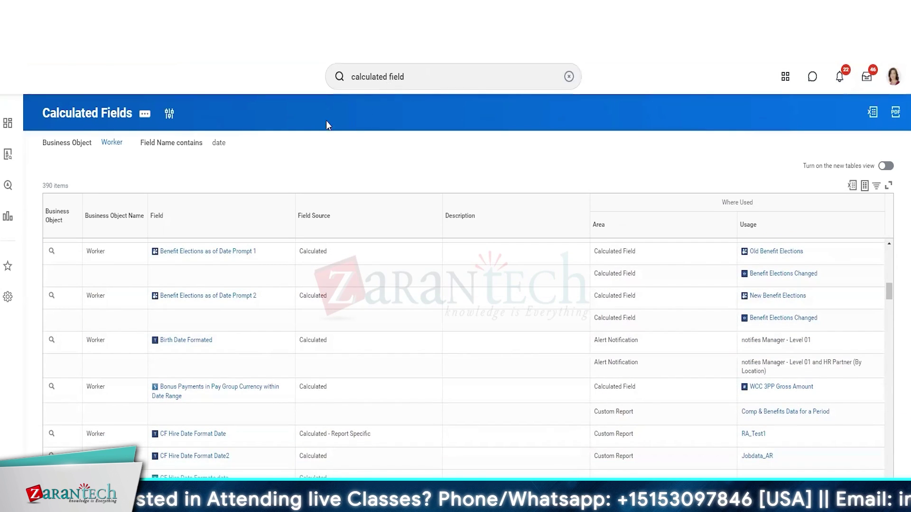
click(172, 123)
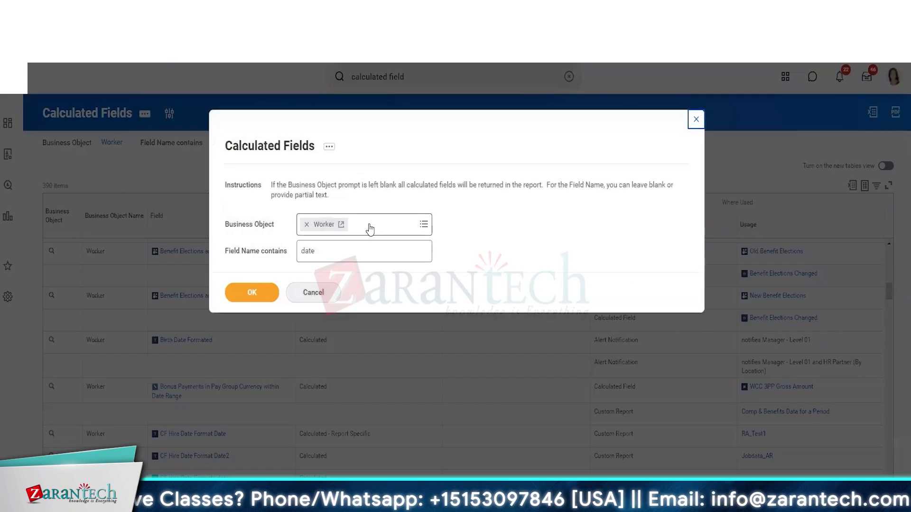
double_click(365, 251)
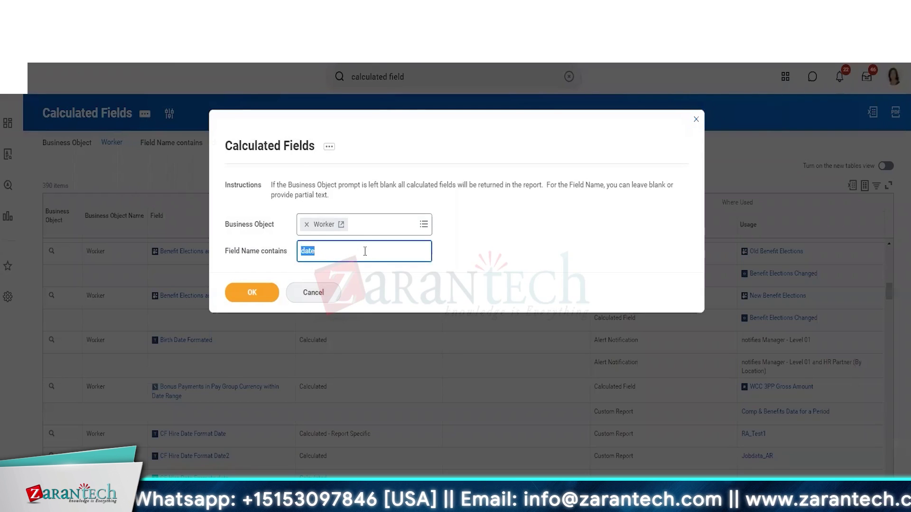
text(gender)
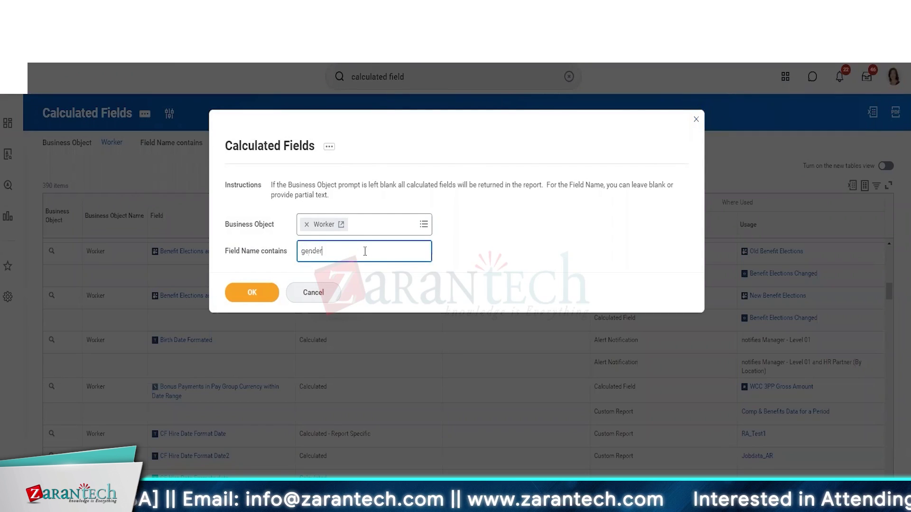
key(Return)
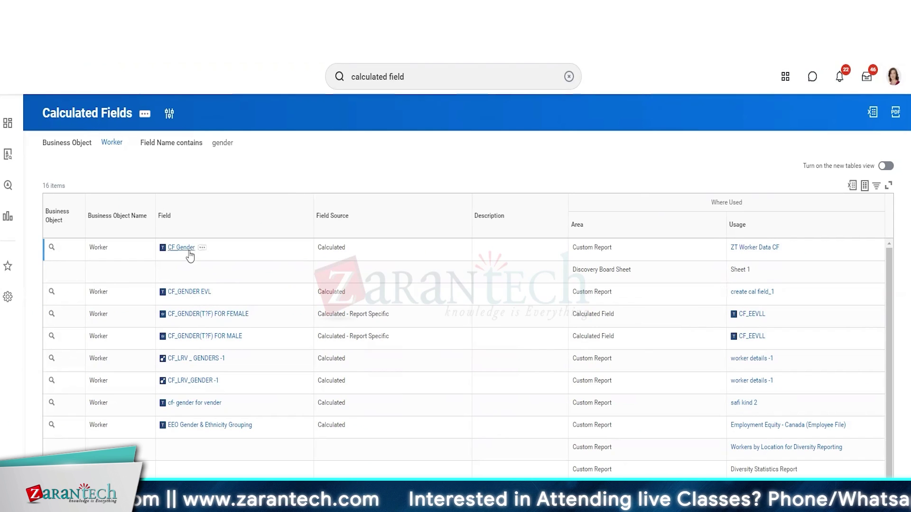
Open the CF Gender calculated field and examine the actions available for it.
mouse_move(61, 252)
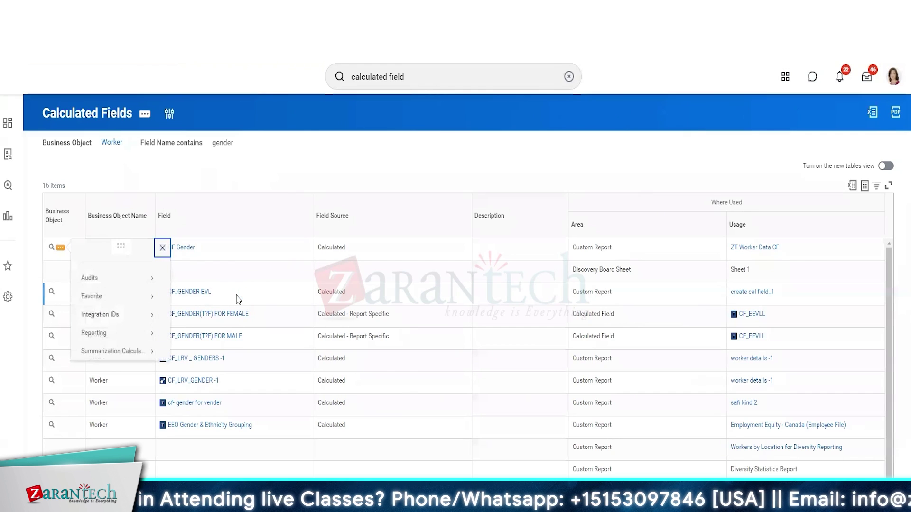
click(192, 248)
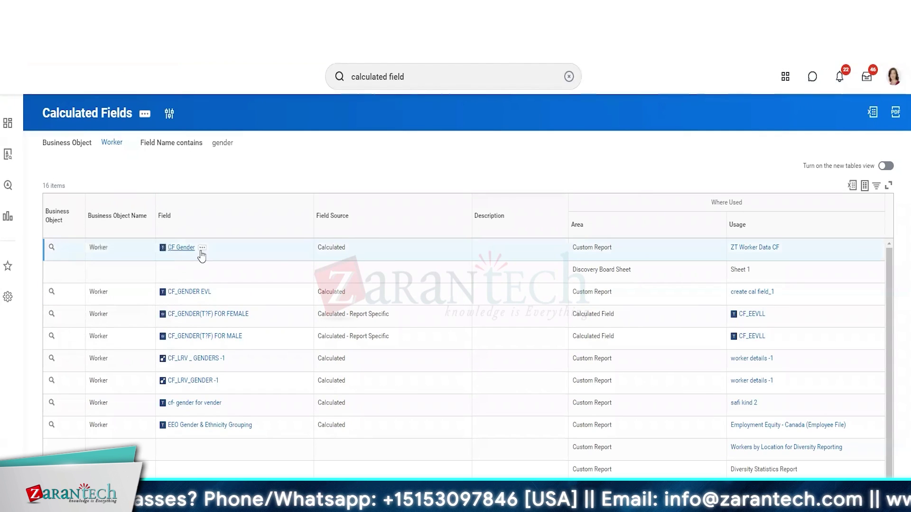
click(279, 112)
mouse_move(329, 173)
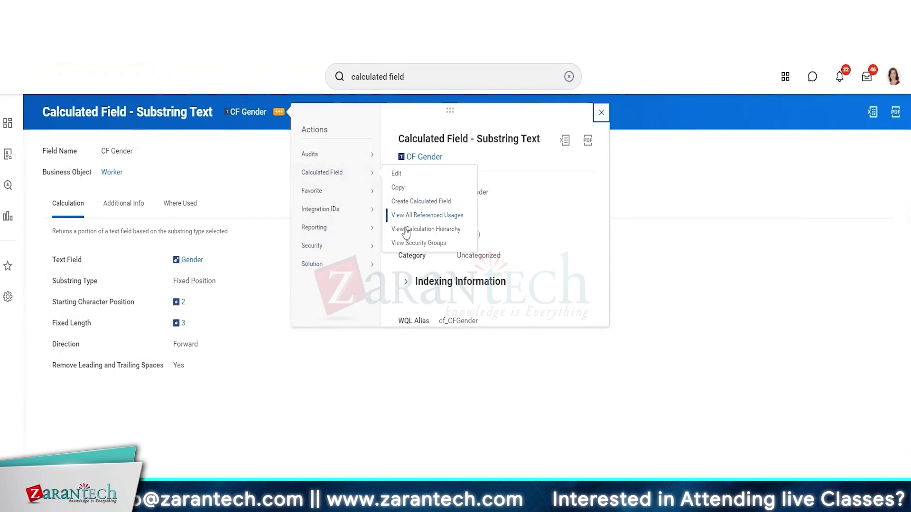
mouse_move(332, 227)
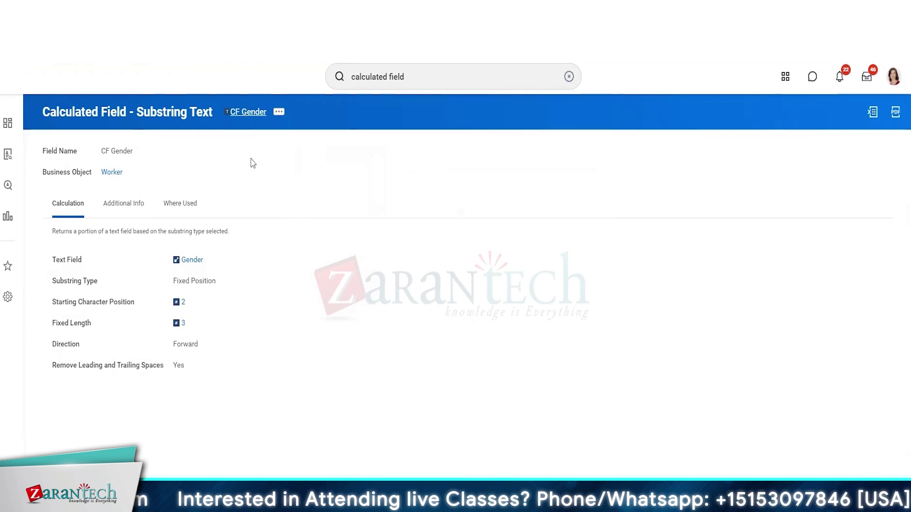
Display where CF Gender is used and open the ZT Worker Data CF custom report in a new tab.
click(179, 203)
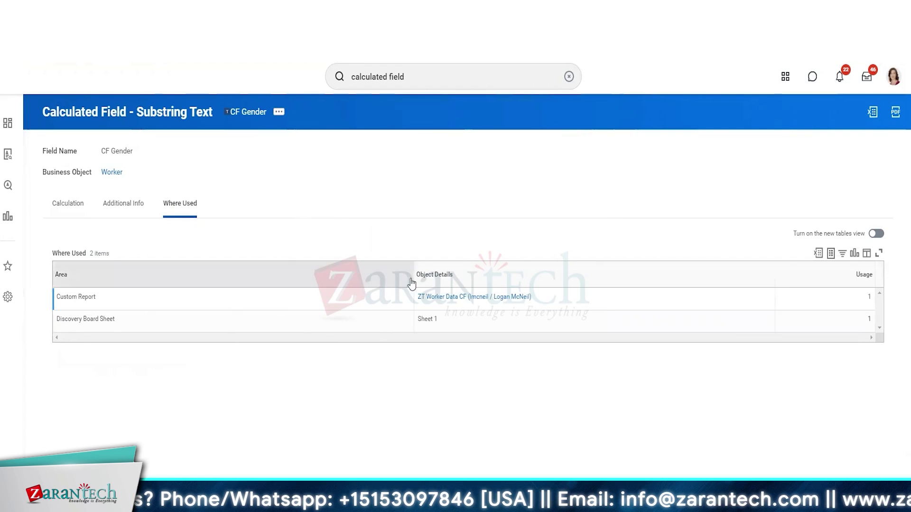
right_click(439, 300)
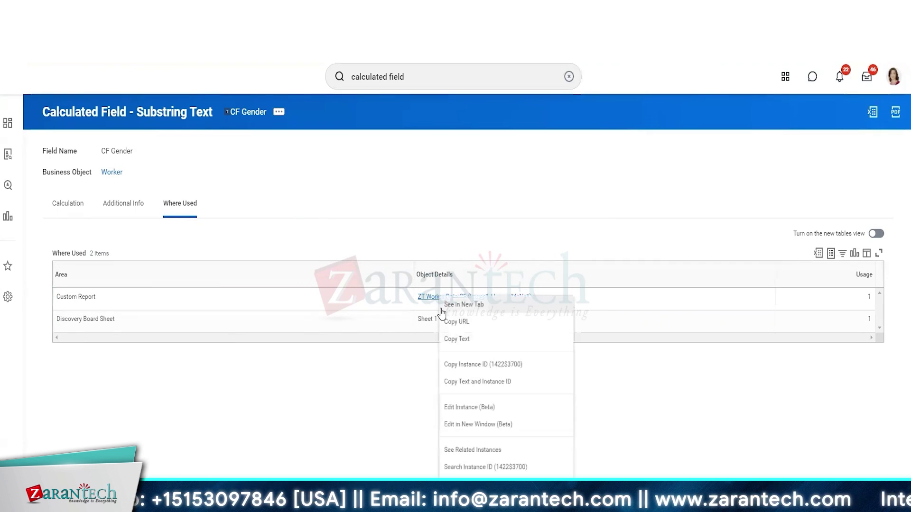
click(441, 309)
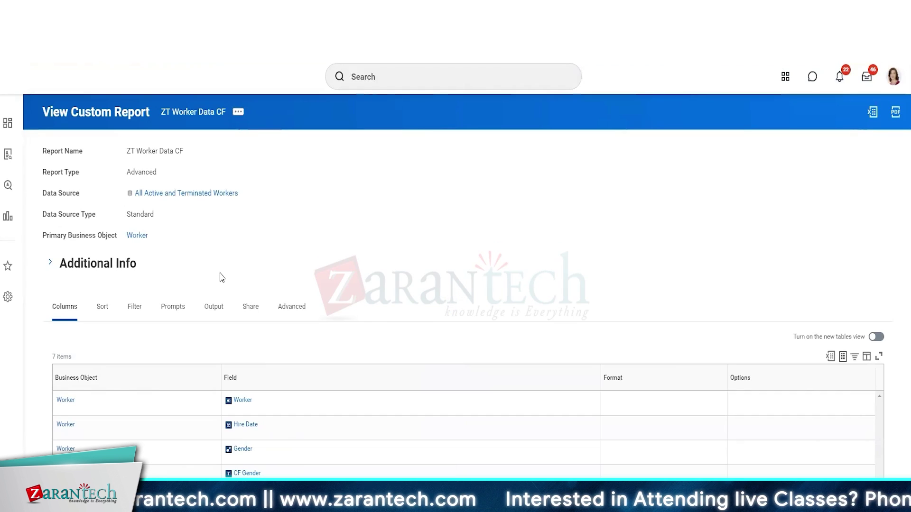
Edit the ZT Worker Data CF custom report and remove its CF Gender column.
scroll(303, 426, down, 1)
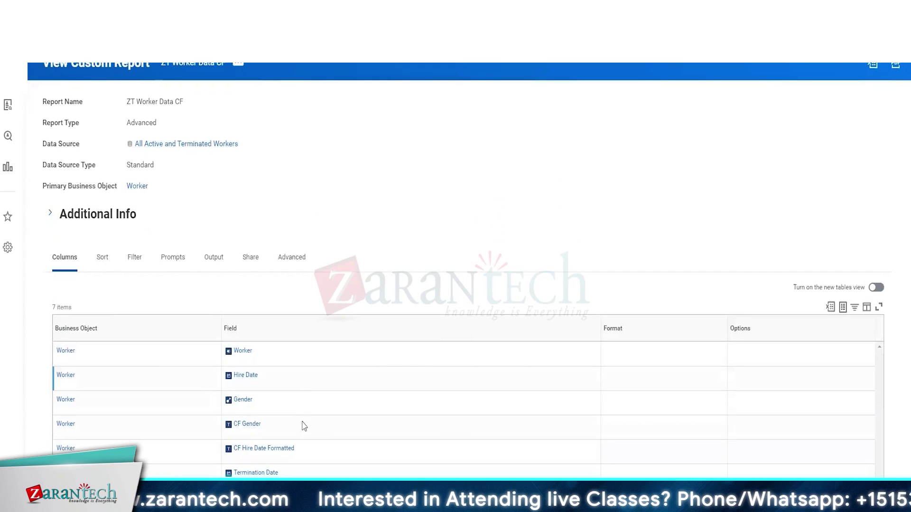
click(238, 65)
mouse_move(287, 112)
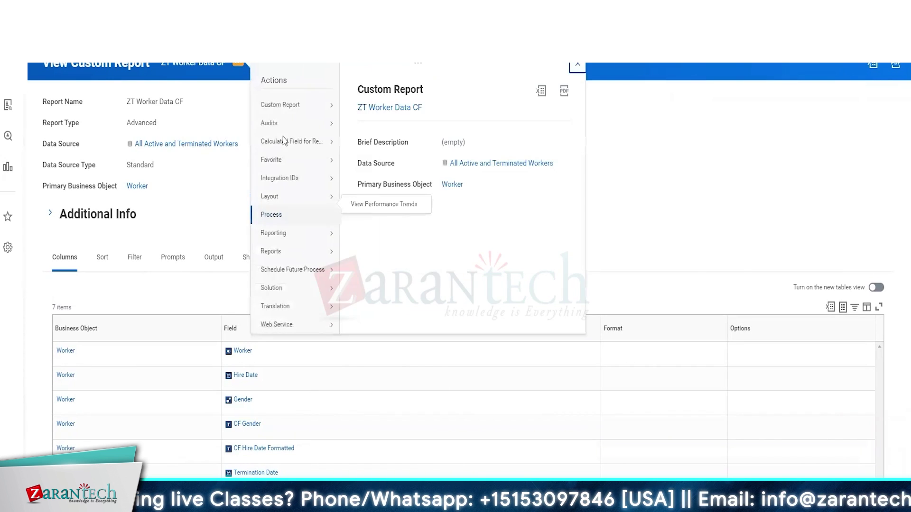
click(387, 109)
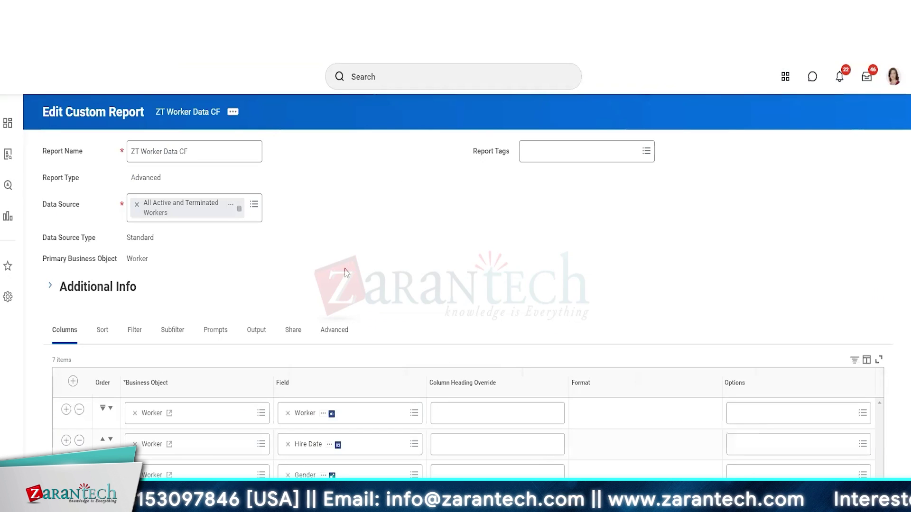
scroll(347, 273, down, 3)
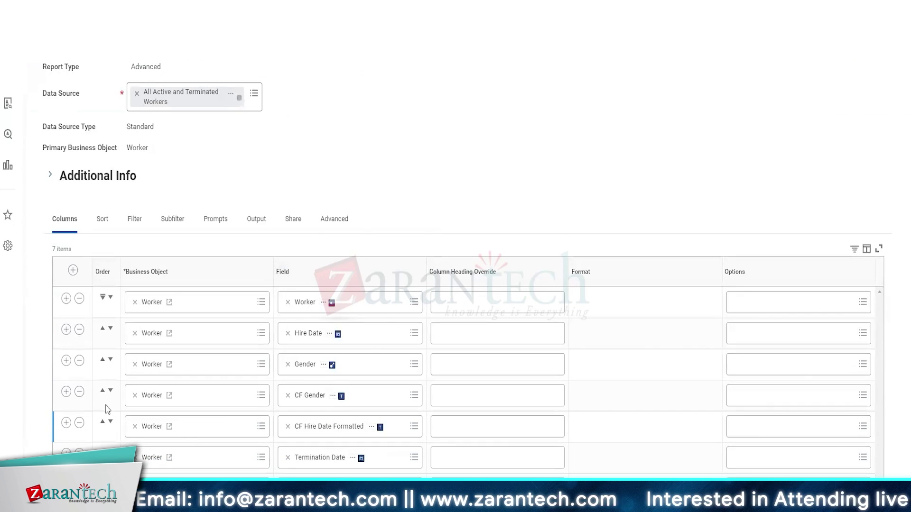
click(79, 392)
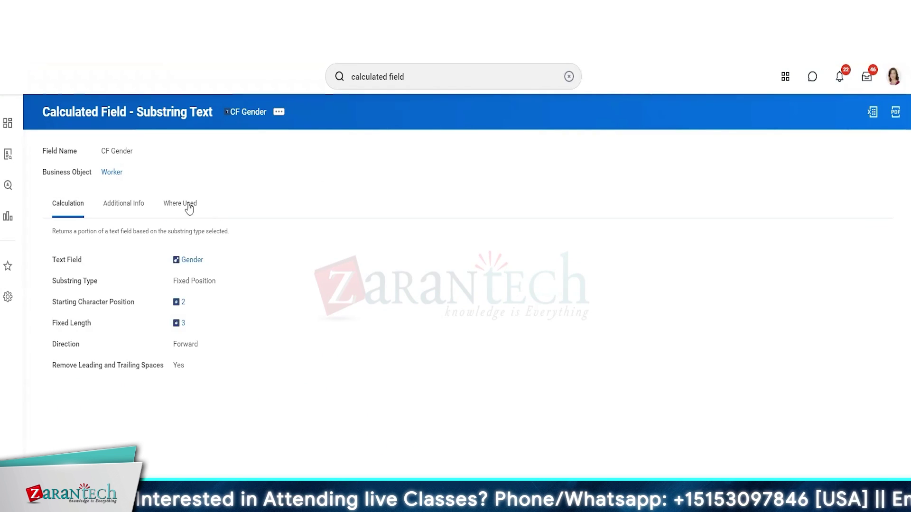
Recheck the remaining usages of CF Gender and the actions available for the field.
click(186, 204)
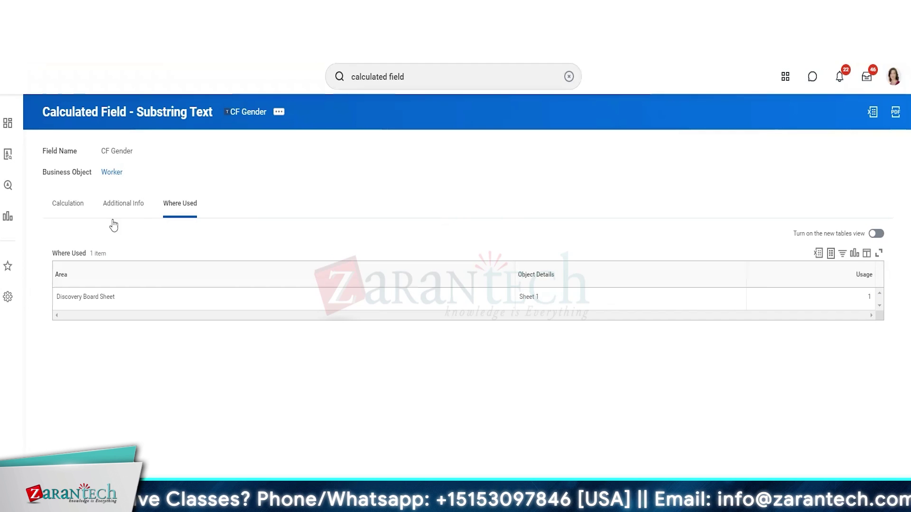
click(67, 211)
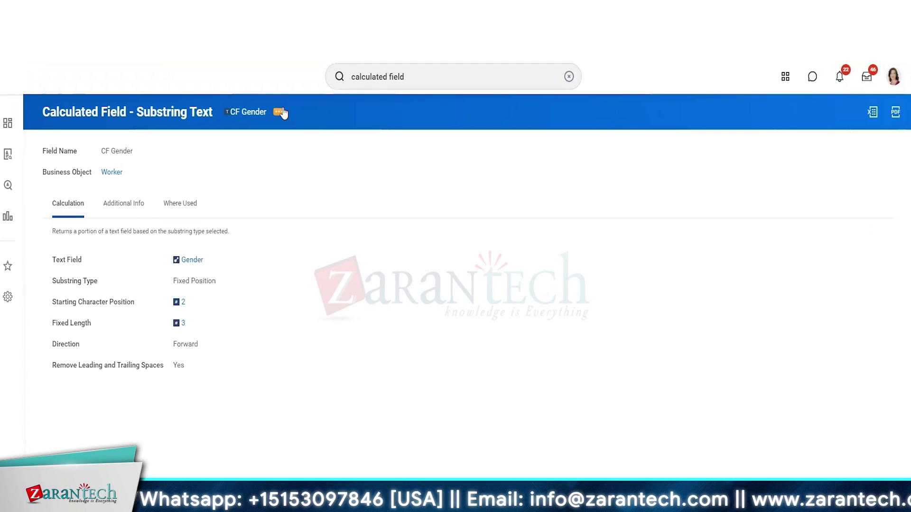
mouse_move(309, 172)
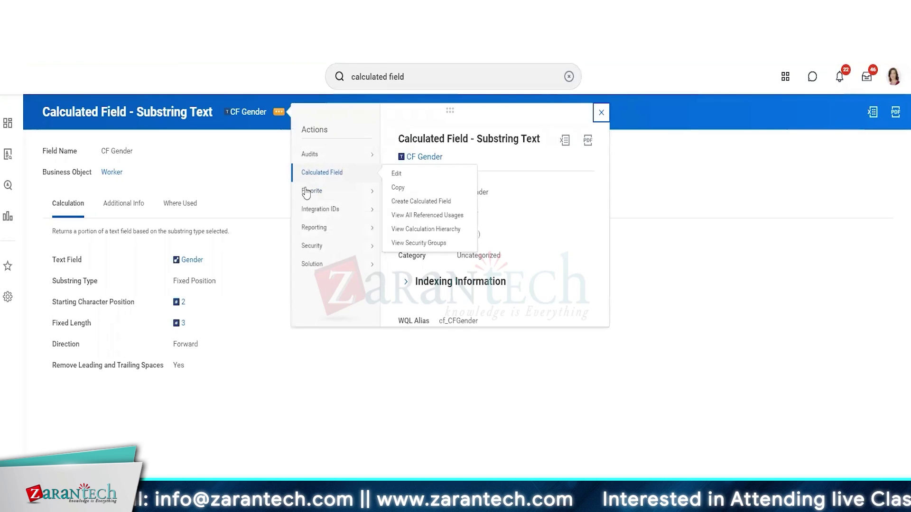
mouse_move(315, 232)
click(180, 203)
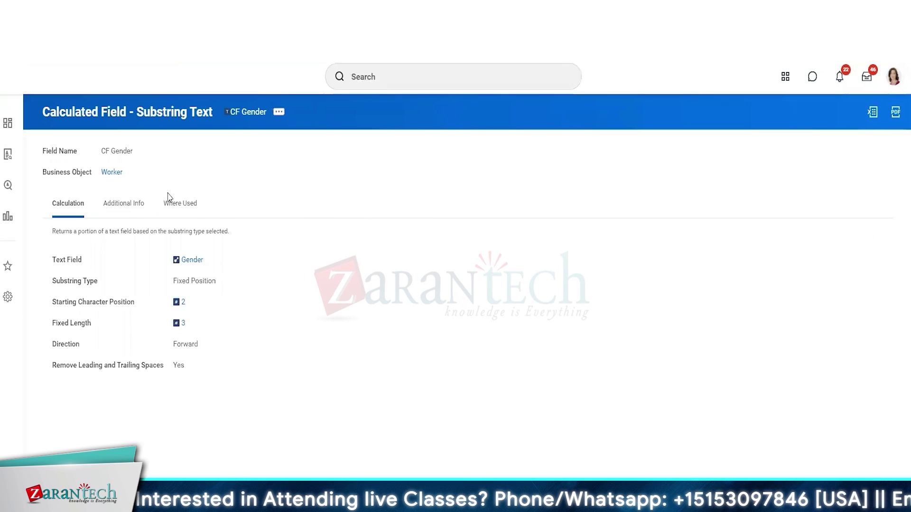
click(177, 203)
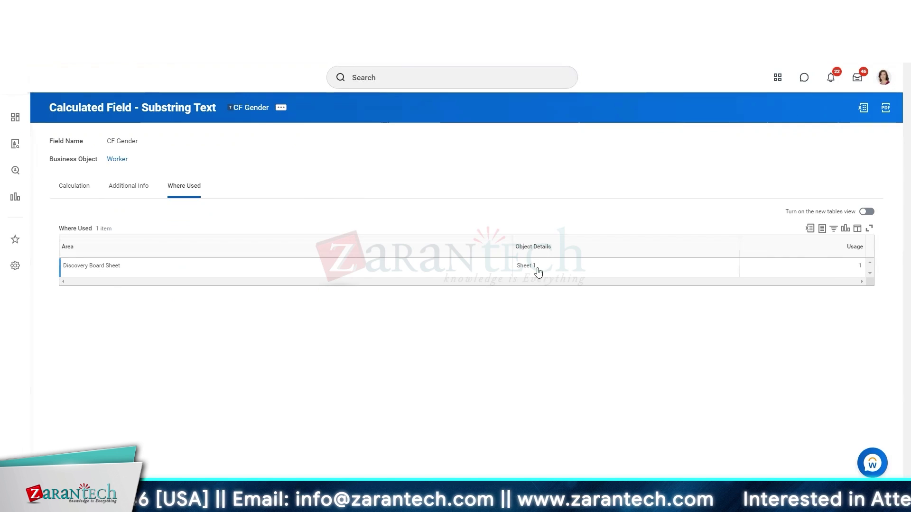
Search Workday for the discovery board sheet "Sheet 1", then return to the usage list of CF Gender.
right_click(543, 267)
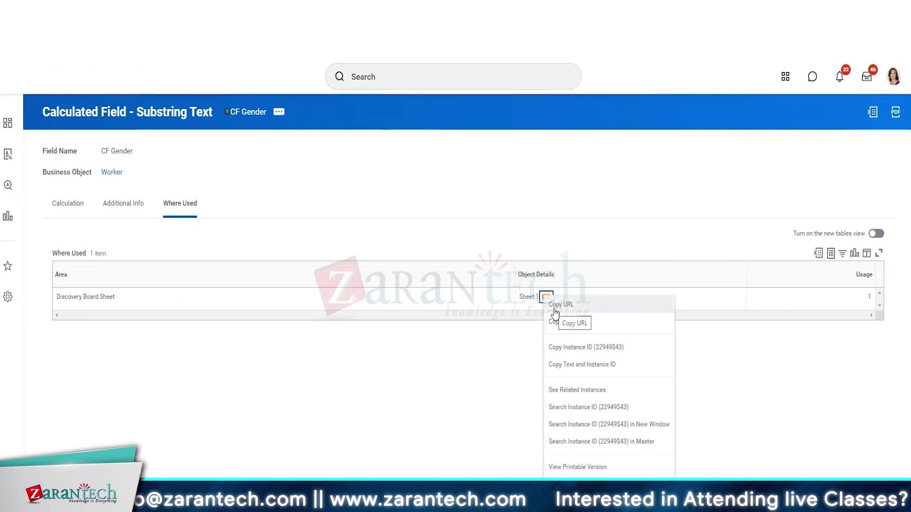
click(555, 308)
right_click(380, 78)
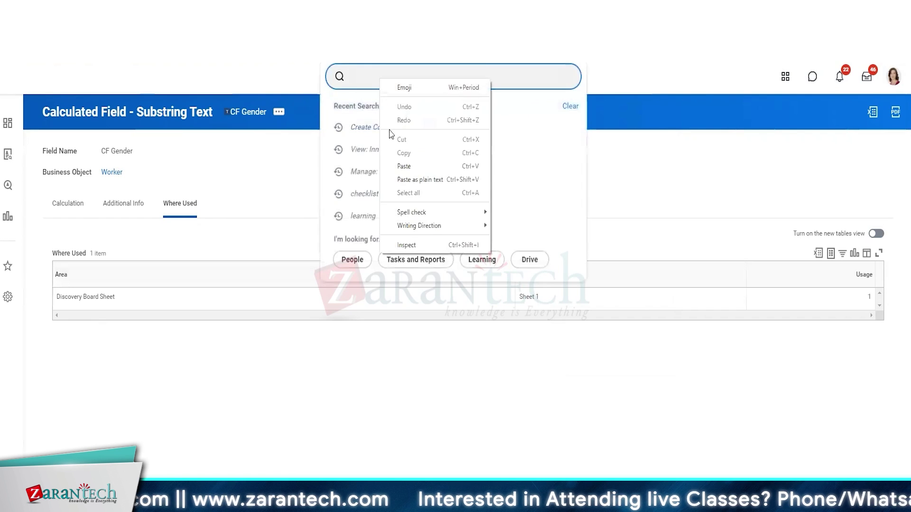
click(404, 166)
key(Return)
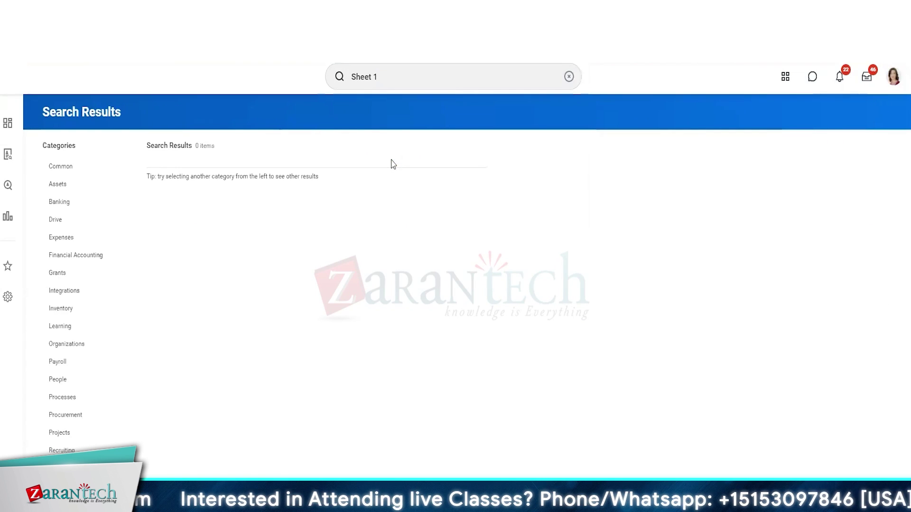
key(alt+Left)
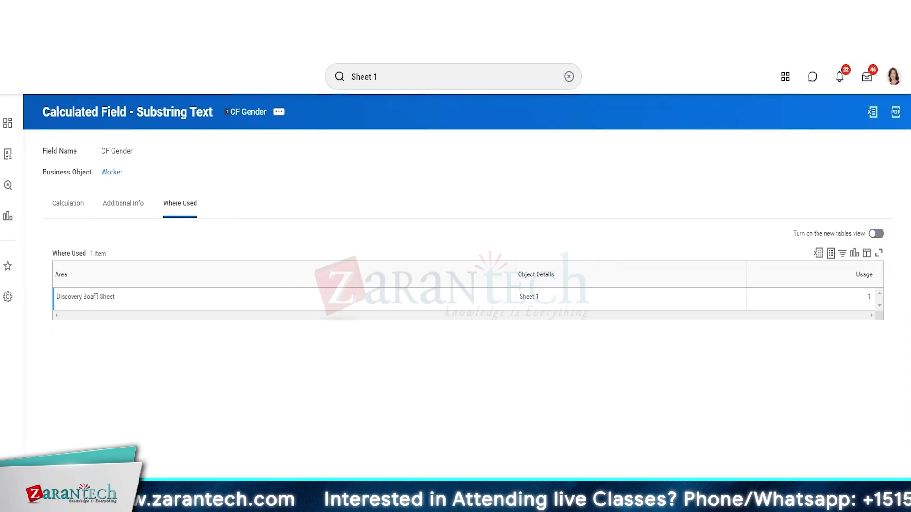
Search for "ZT", open the ZT Worker Data CF report for editing, and remove its CF Hire Date Formatted column.
click(426, 75)
text(ZT)
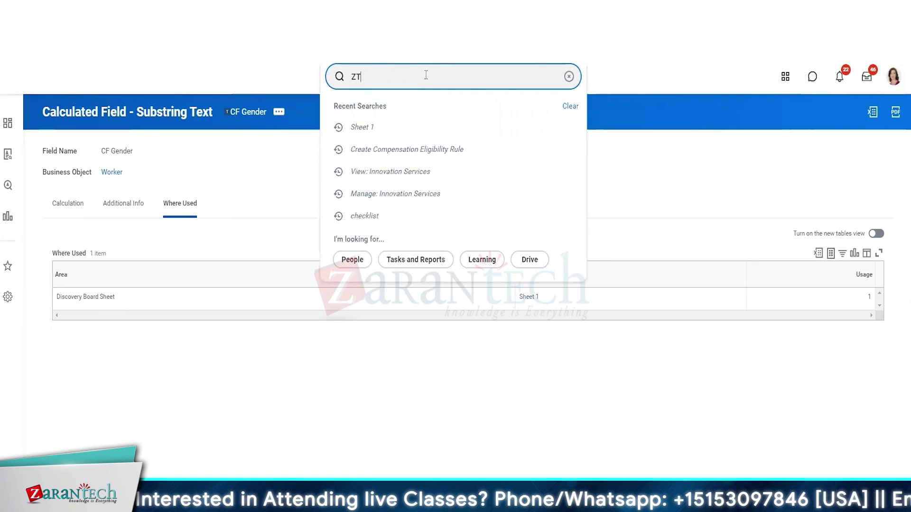
key(Return)
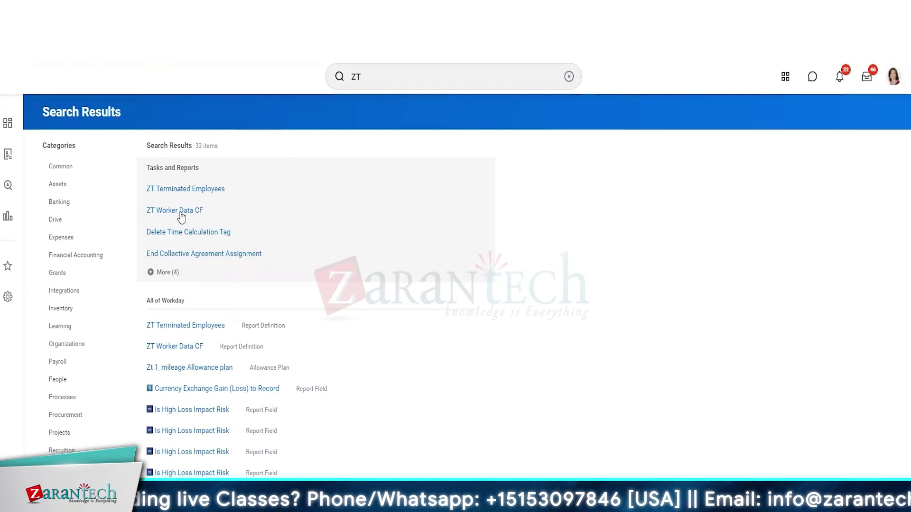
click(152, 114)
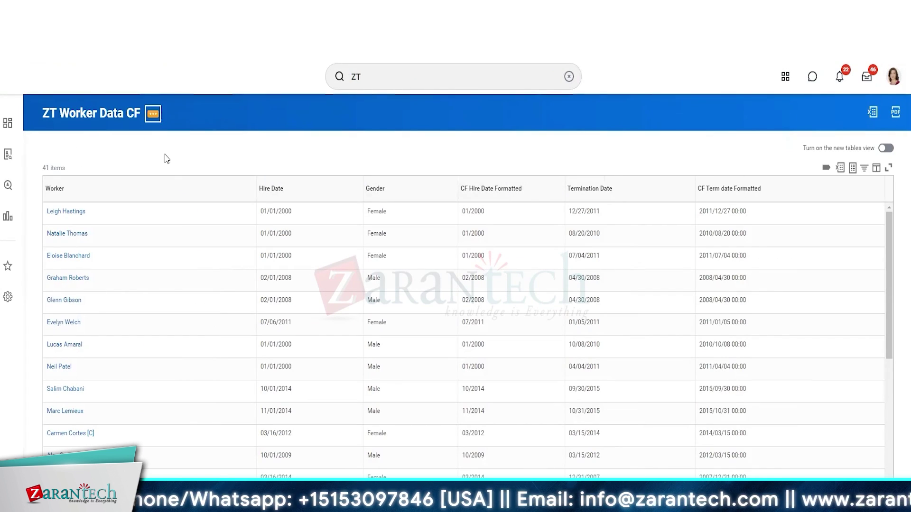
click(270, 156)
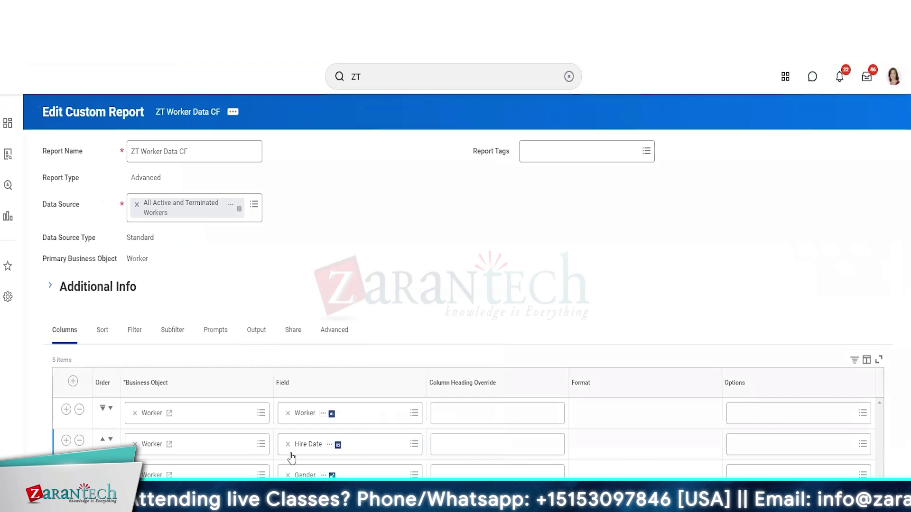
scroll(292, 457, down, 3)
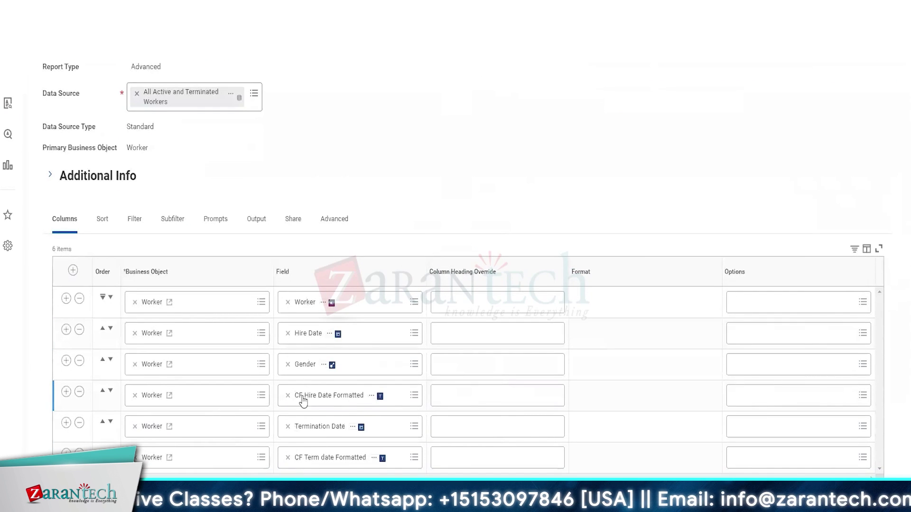
click(79, 391)
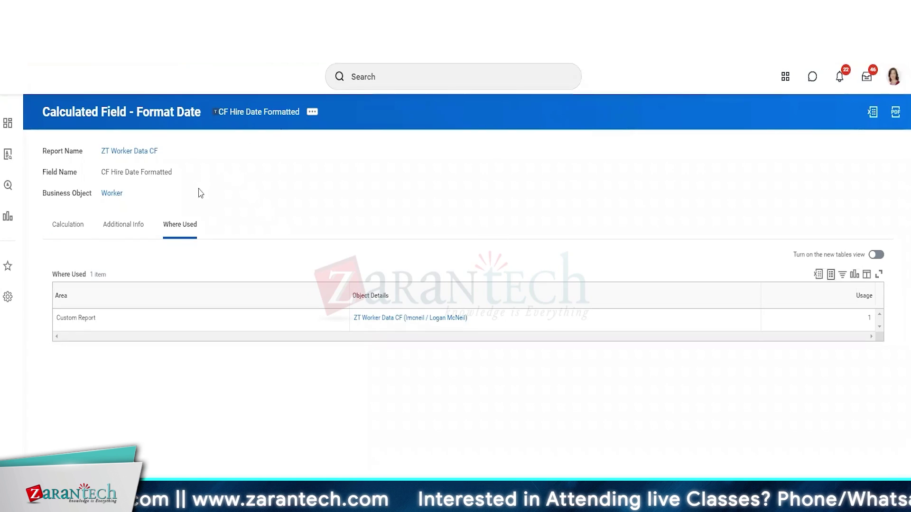
Refresh the CF Hire Date Formatted field, recheck its usages, and look up the delete option among its report calculated field actions.
key(F5)
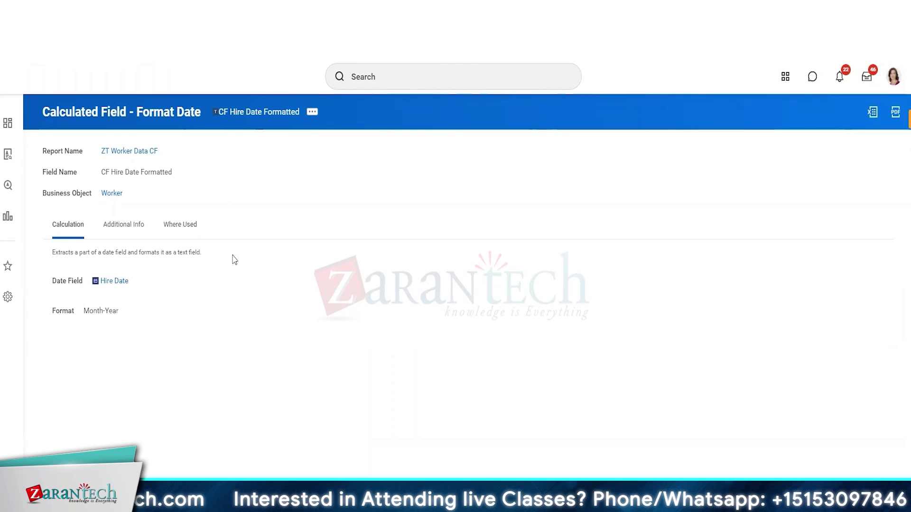
click(179, 233)
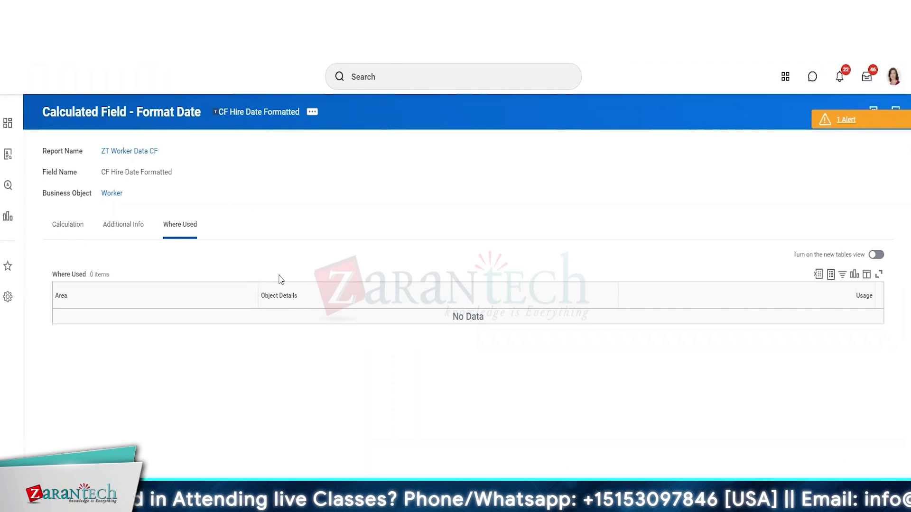
click(313, 112)
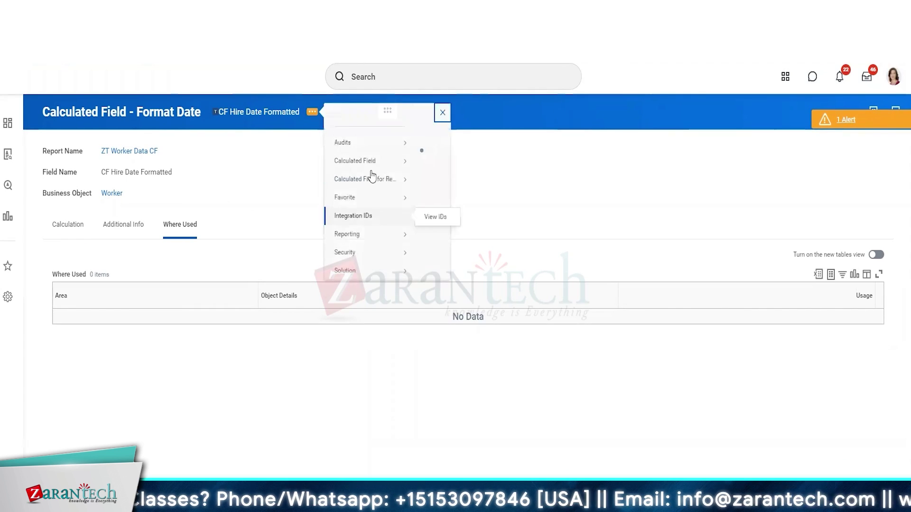
mouse_move(383, 189)
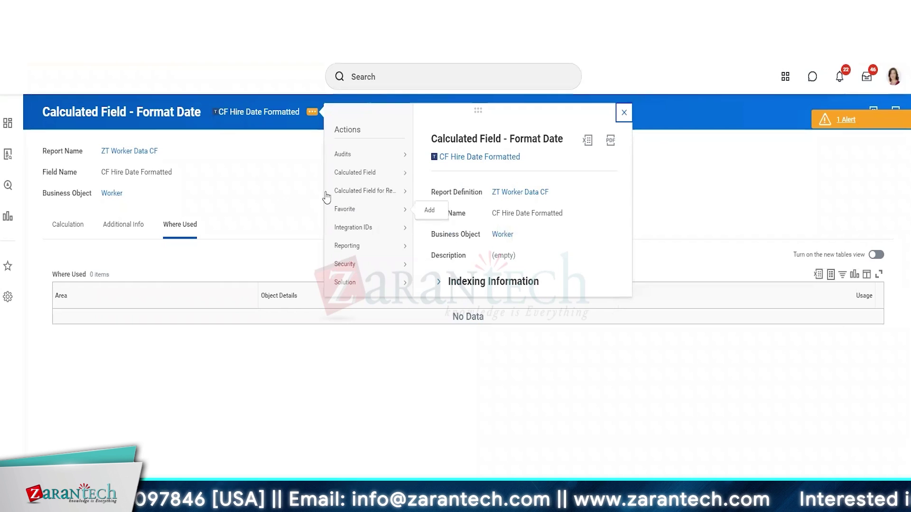
mouse_move(370, 179)
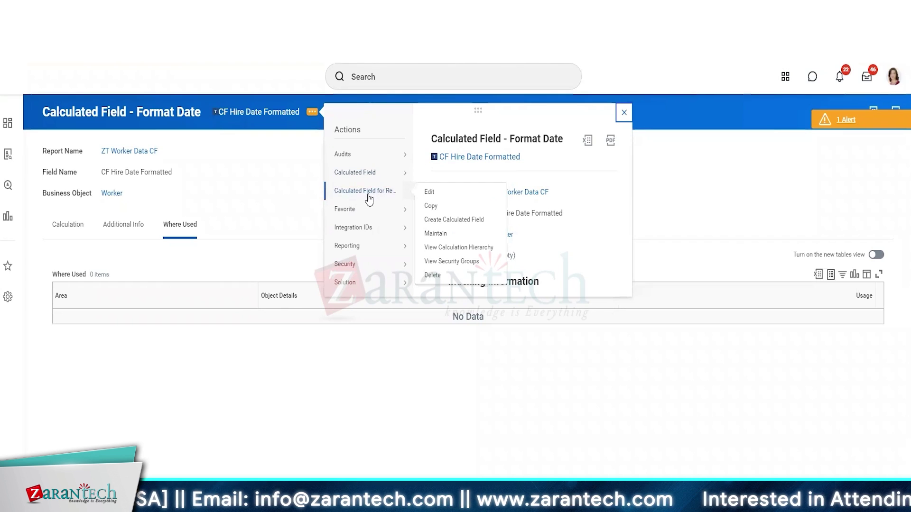
click(436, 275)
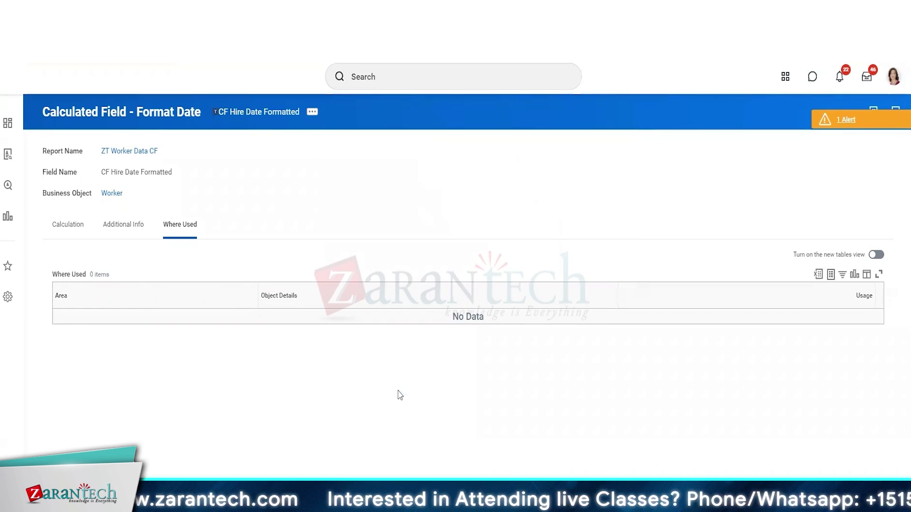
scroll(64, 359, down, 3)
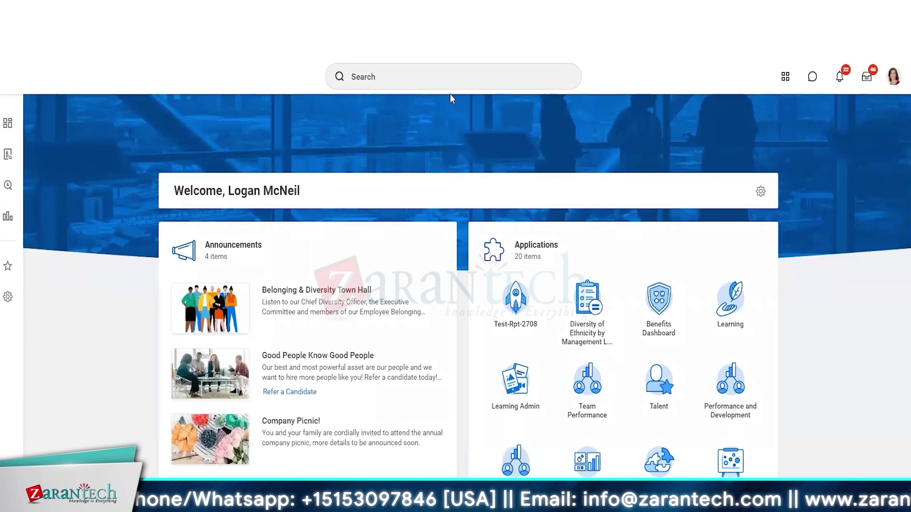
Search for "maint calc field" and open the Maintain Calculated Fields report.
click(446, 80)
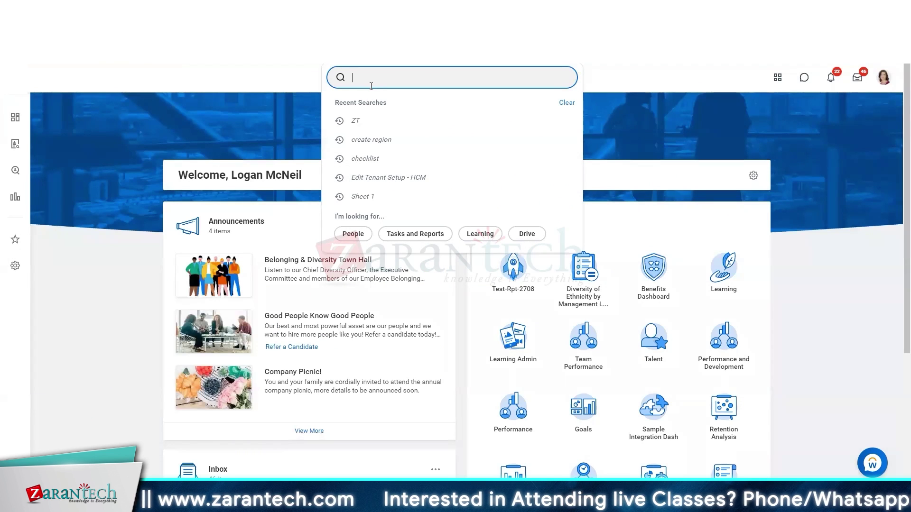
text(maint calc field)
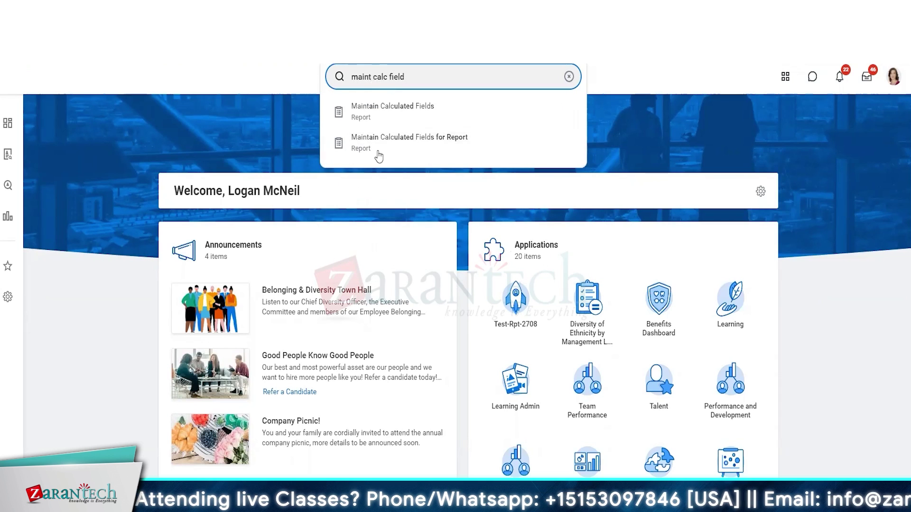
click(392, 113)
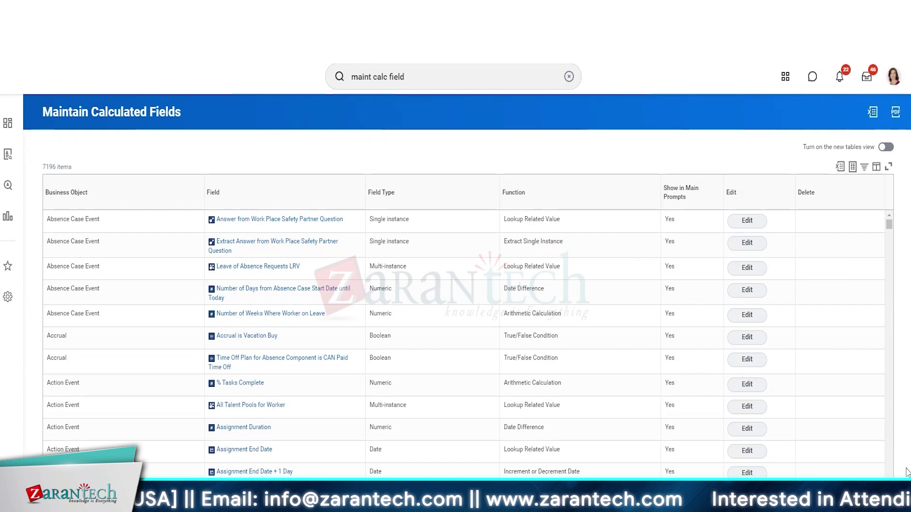
Open the Awaiting Terminated Workers field for editing and review its business object, additional info and usages.
scroll(907, 472, down, 2)
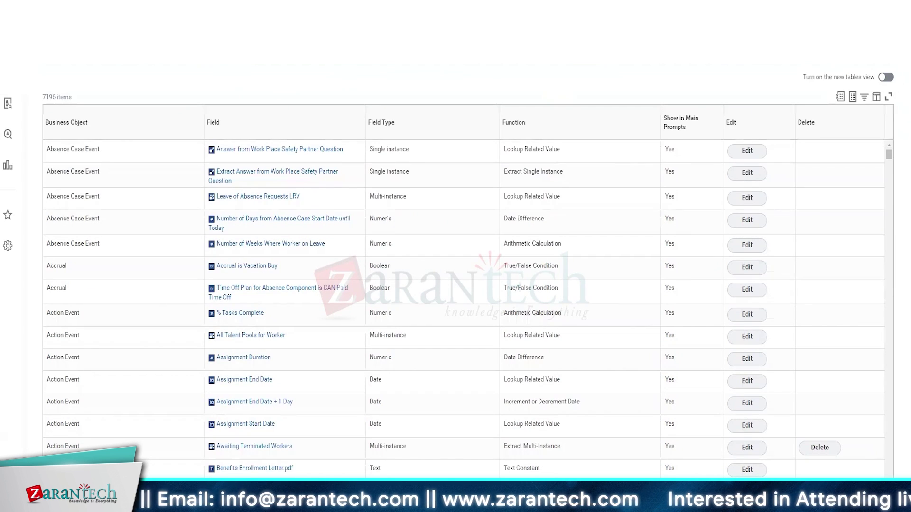
right_click(742, 450)
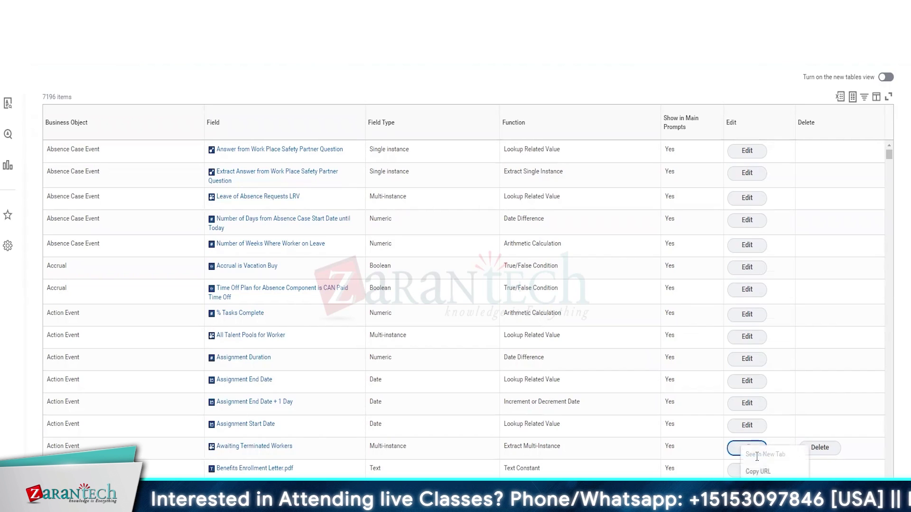
click(734, 448)
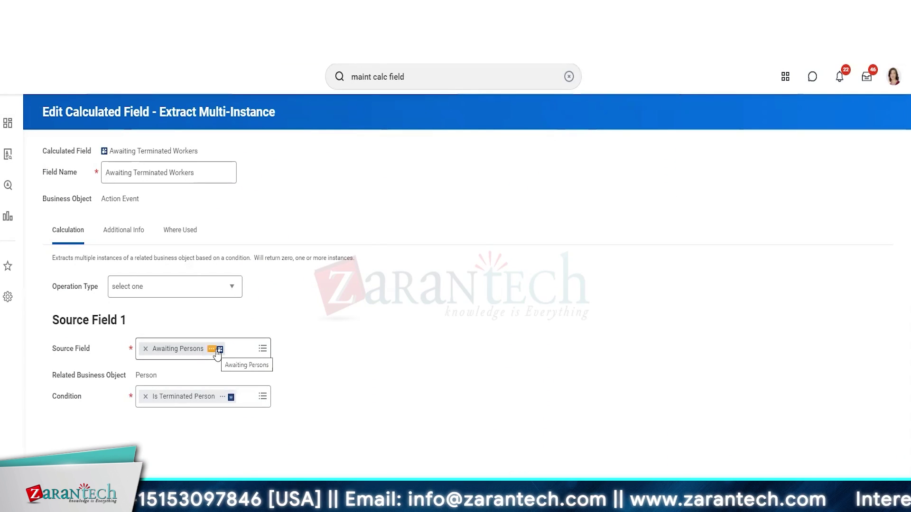
triple_click(126, 198)
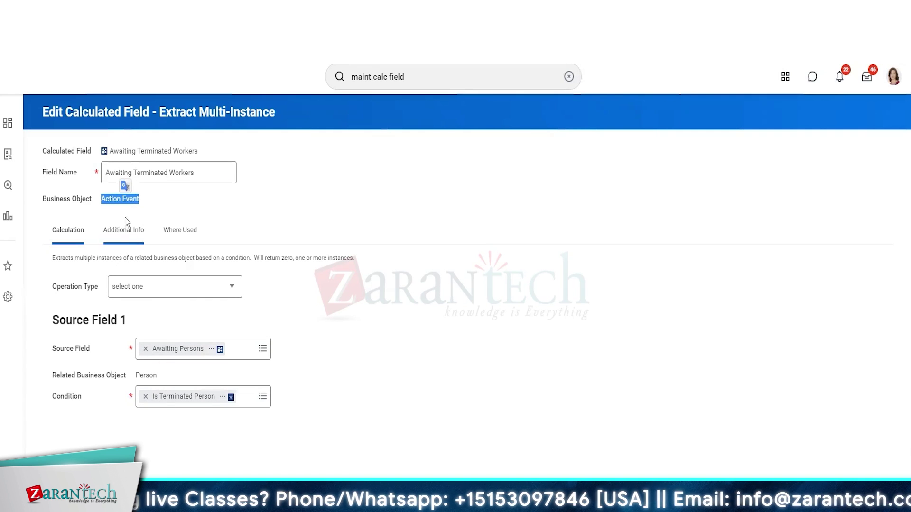
click(127, 241)
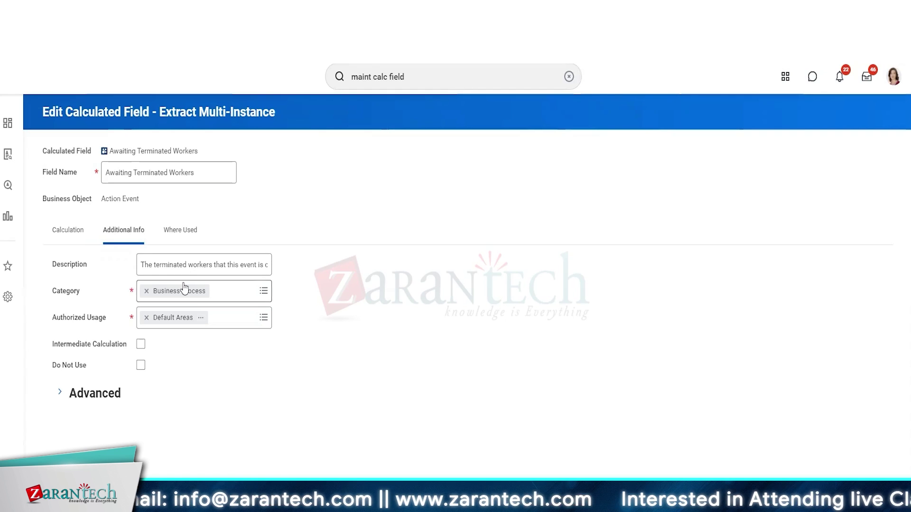
click(184, 238)
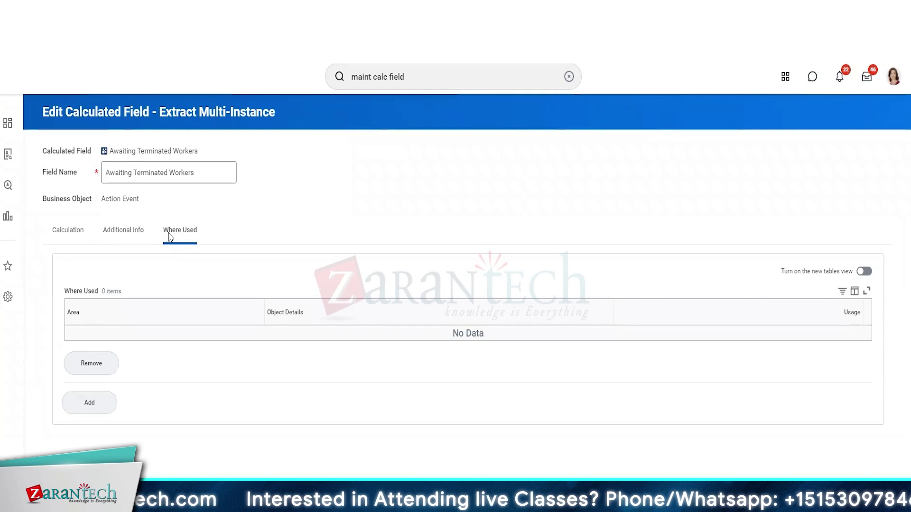
click(76, 231)
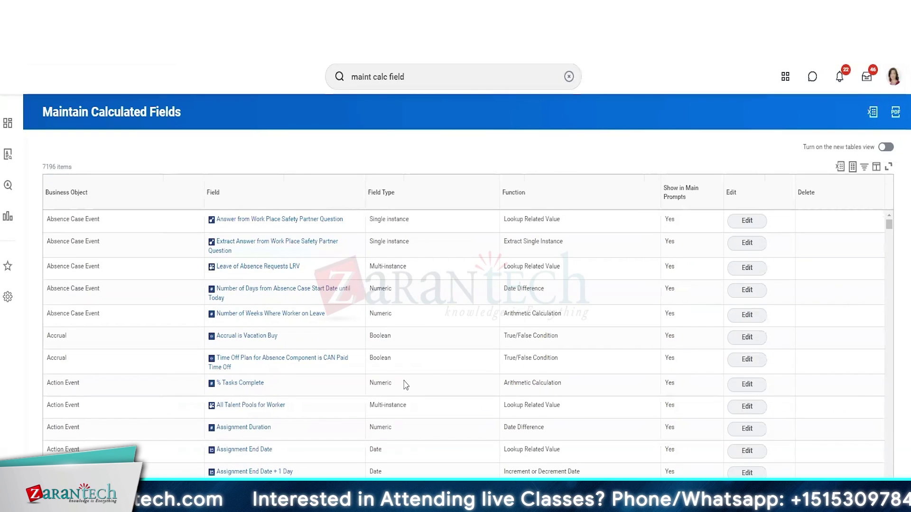
Filter the calculated fields list to business objects containing "worker".
scroll(403, 383, down, 2)
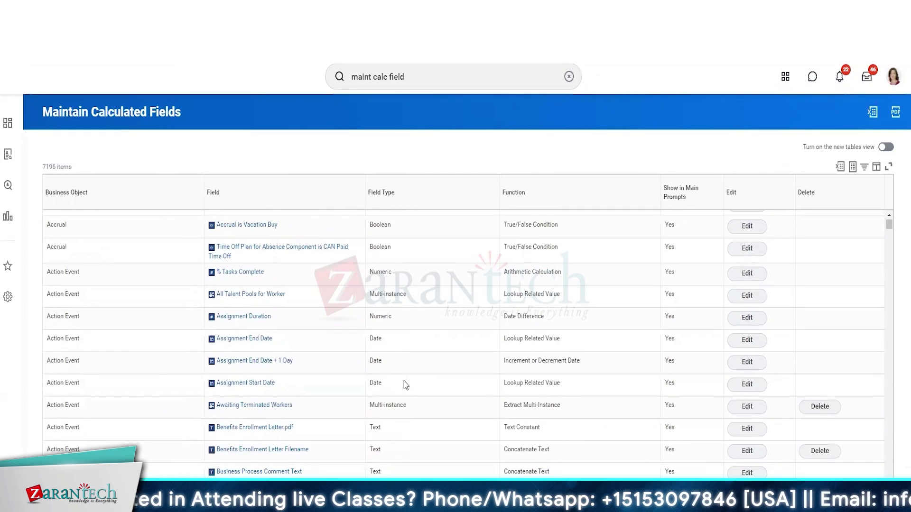
click(151, 194)
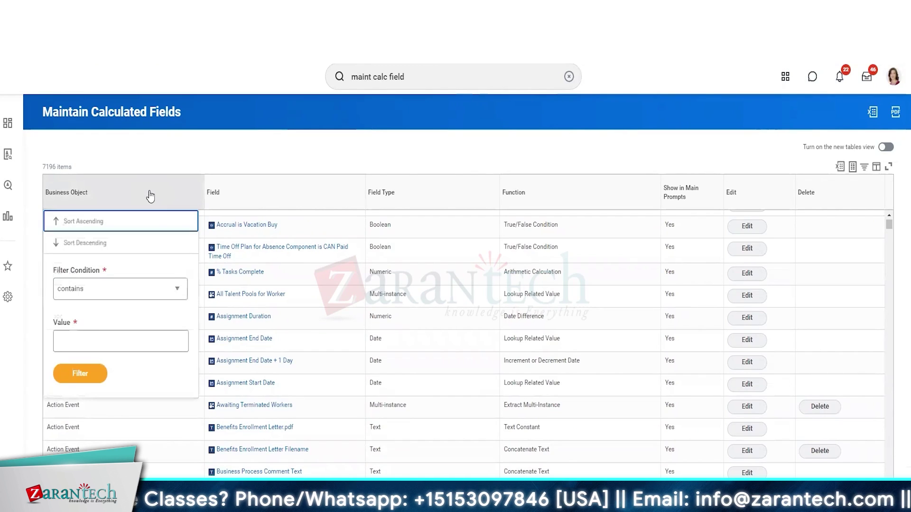
click(151, 331)
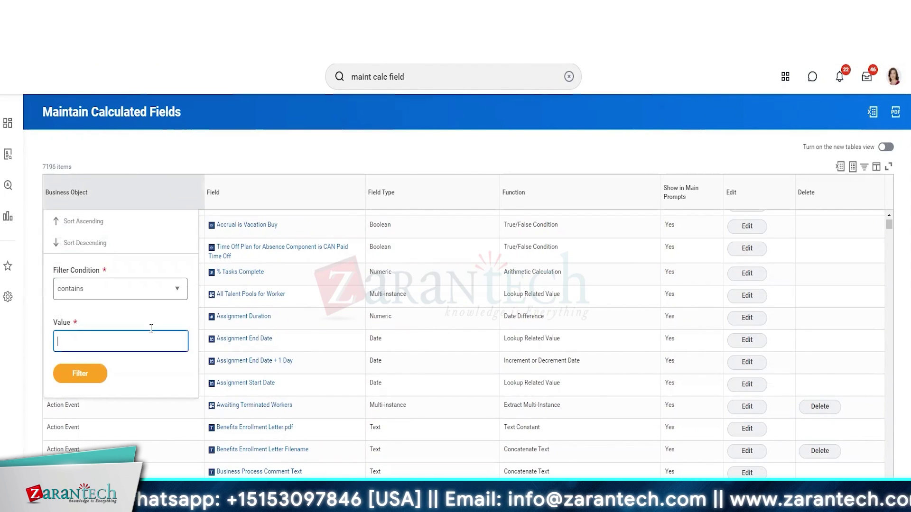
text(worker)
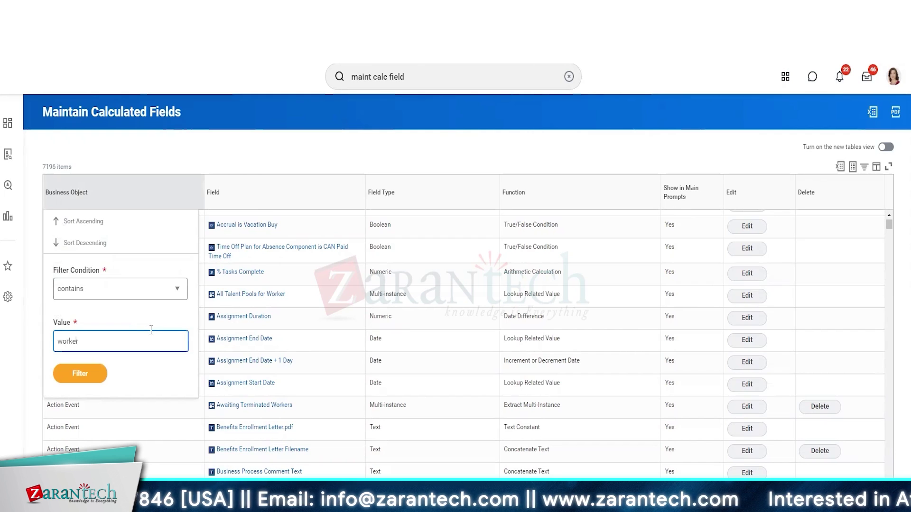
click(89, 375)
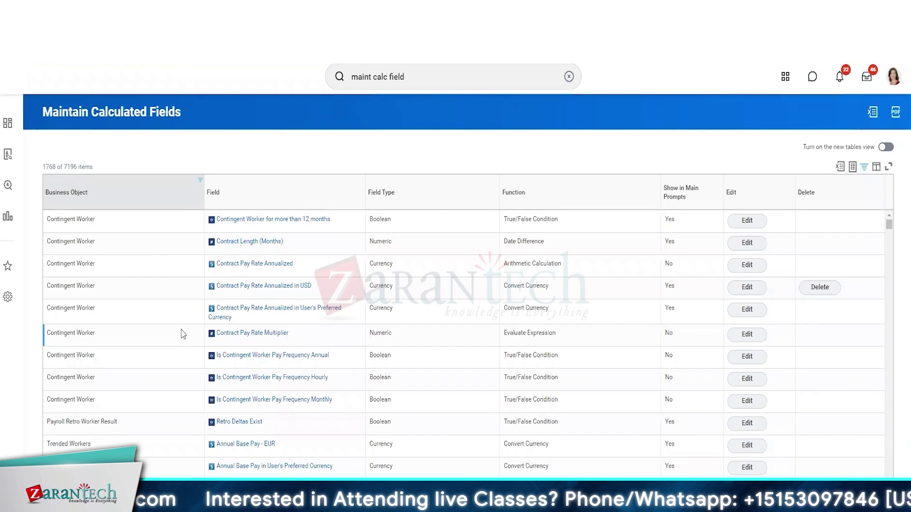
Change the Business Object filter to supervisory organization and look through the matching calculated fields.
click(149, 197)
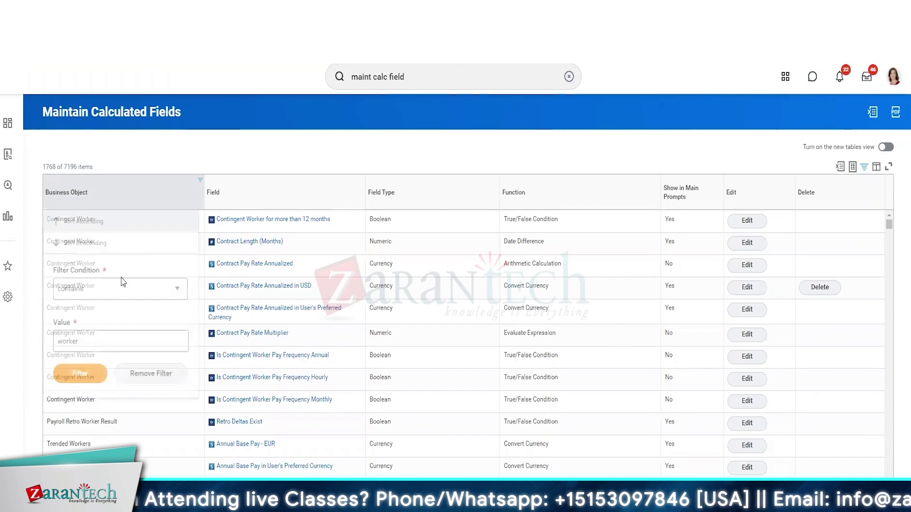
double_click(99, 340)
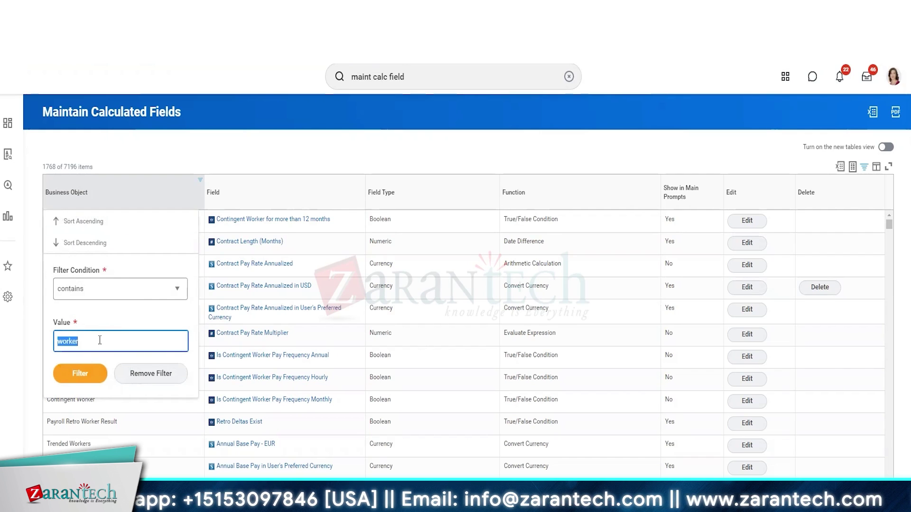
text(sup org)
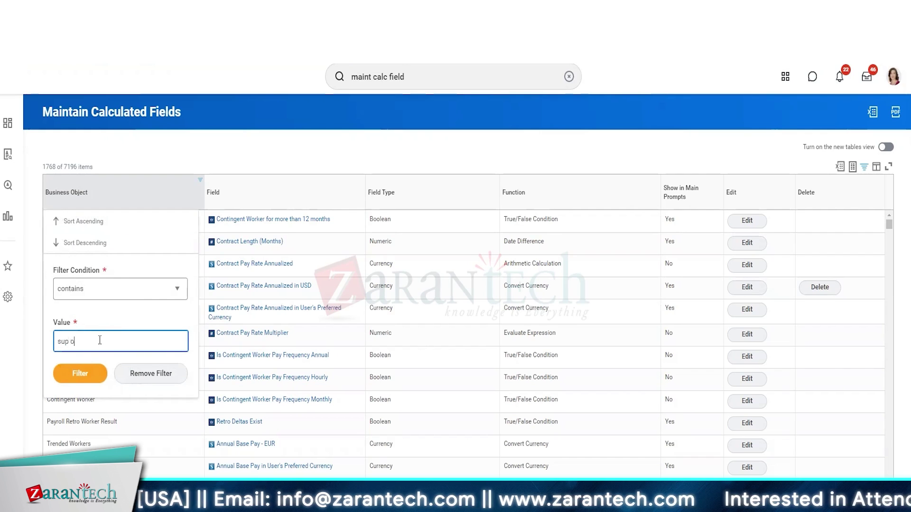
click(80, 374)
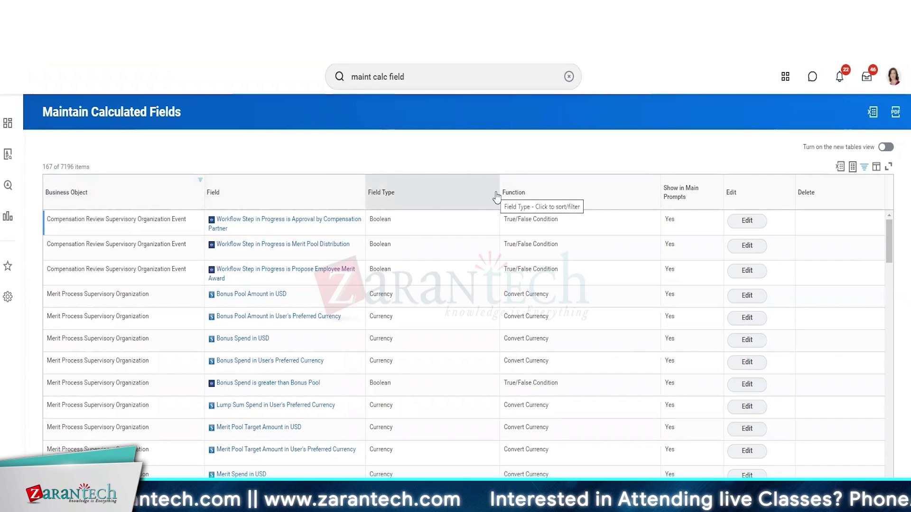
scroll(455, 369, down, 3)
scroll(455, 369, down, 2)
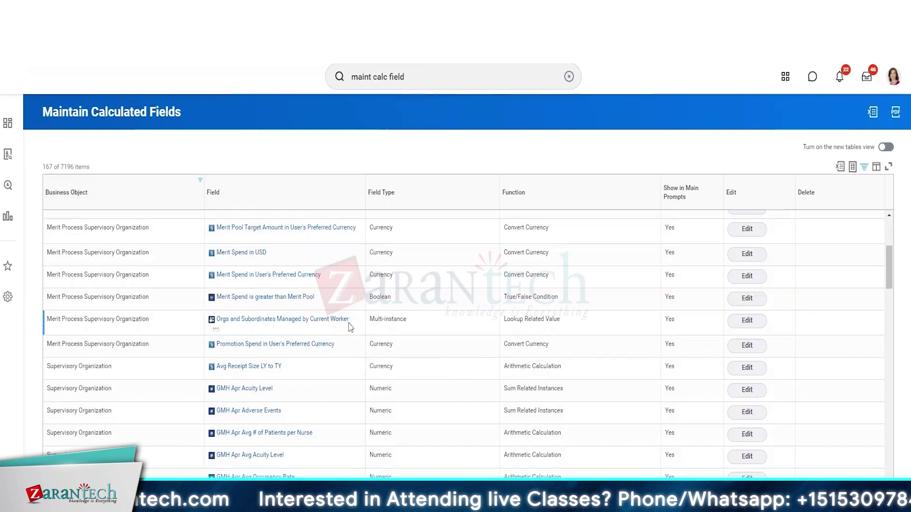
Open the Merit Spend in USD field separately and review its usages and calculation settings.
click(241, 257)
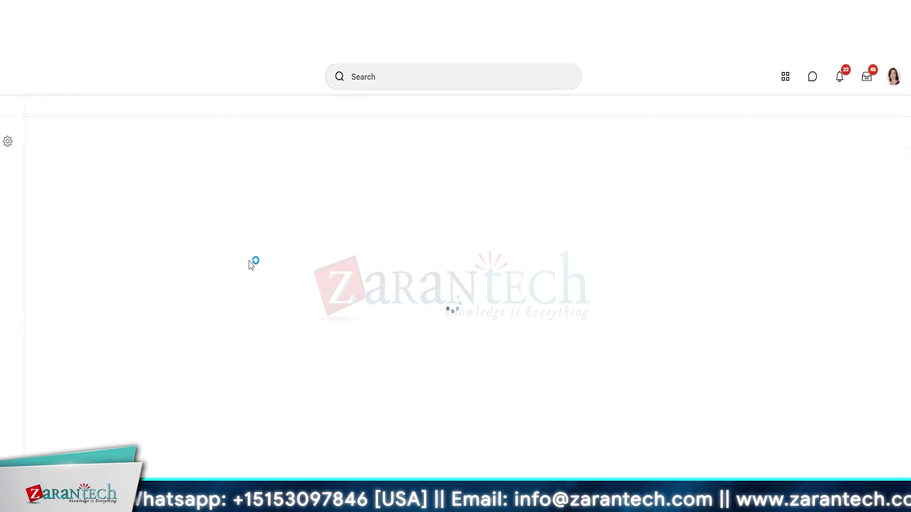
click(187, 203)
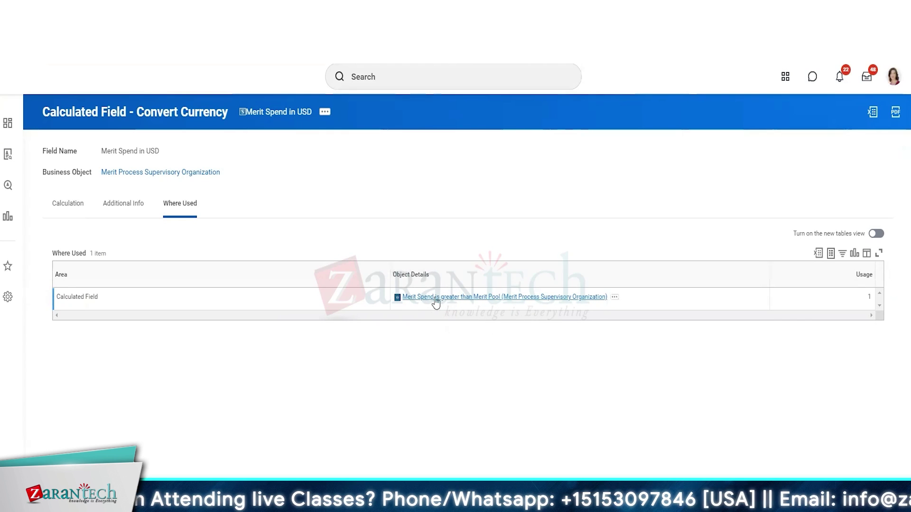
click(63, 207)
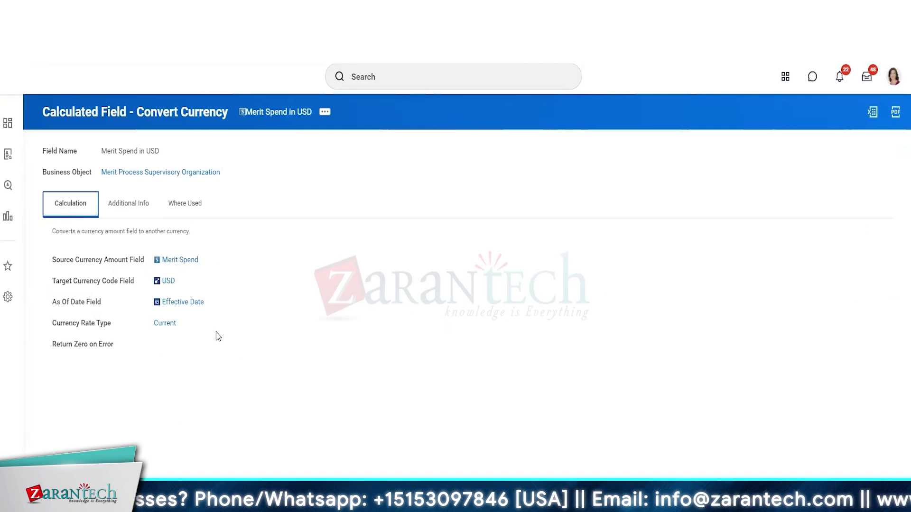
Start a copy of the Merit Spend in USD field and examine its business object and field name entry.
click(325, 113)
mouse_move(403, 179)
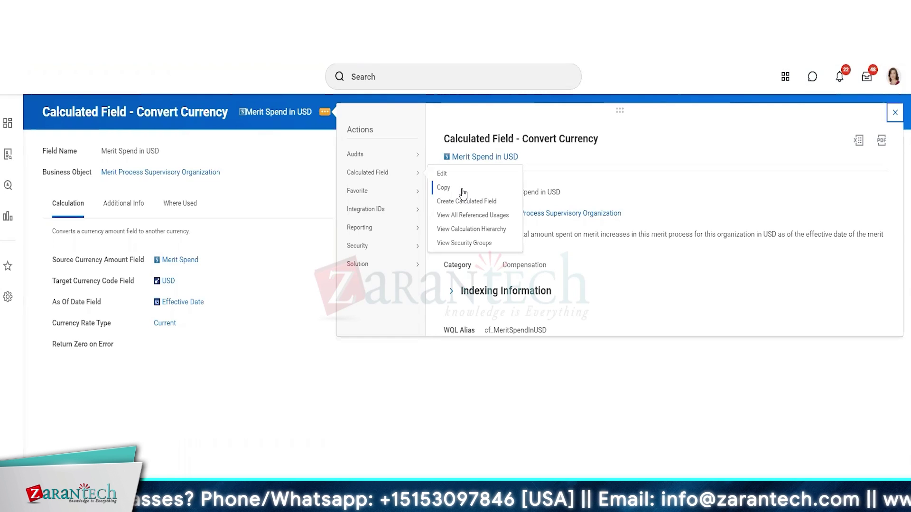
click(463, 193)
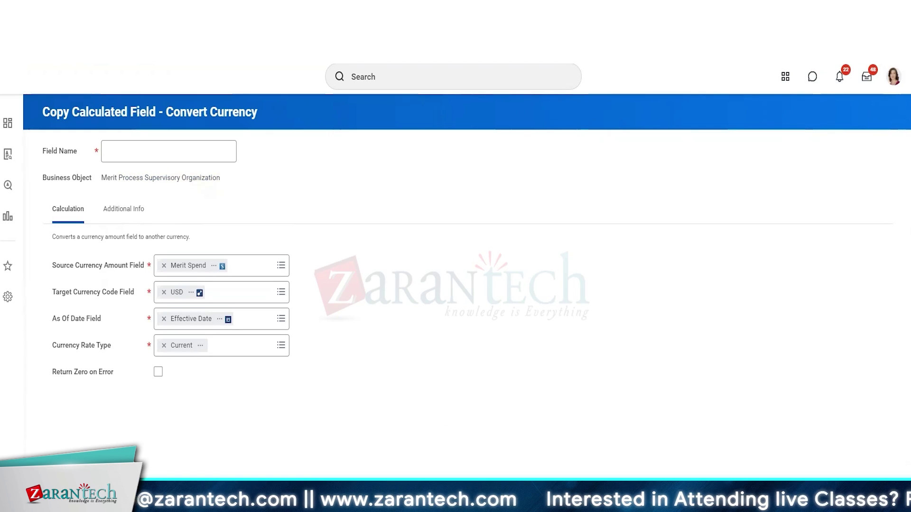
double_click(138, 179)
triple_click(138, 179)
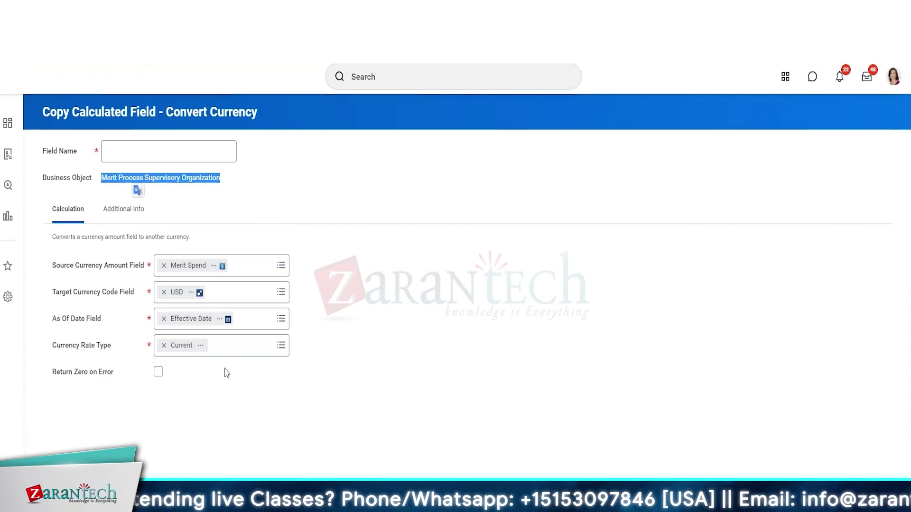
click(191, 148)
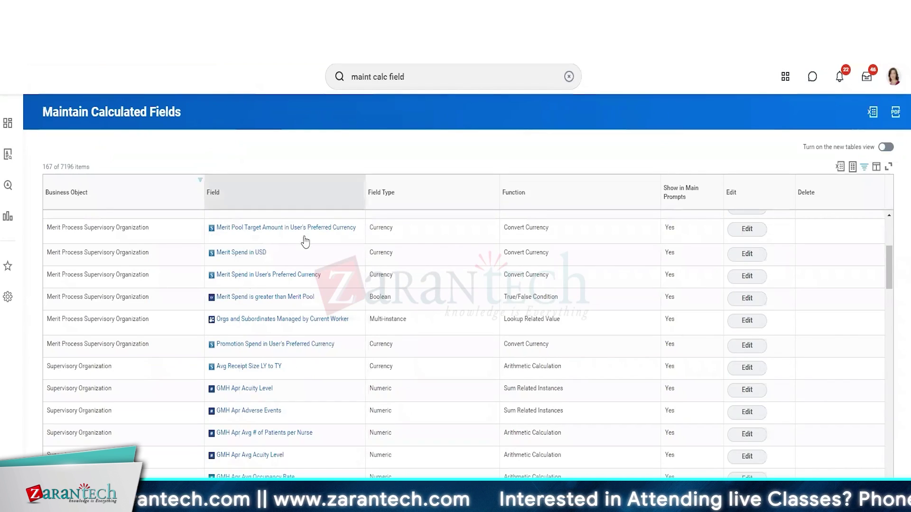
Name the copy of Merit Spend in USD "CF Merit Spend in USD - ZT", save it, and review its usages and calculation.
right_click(248, 259)
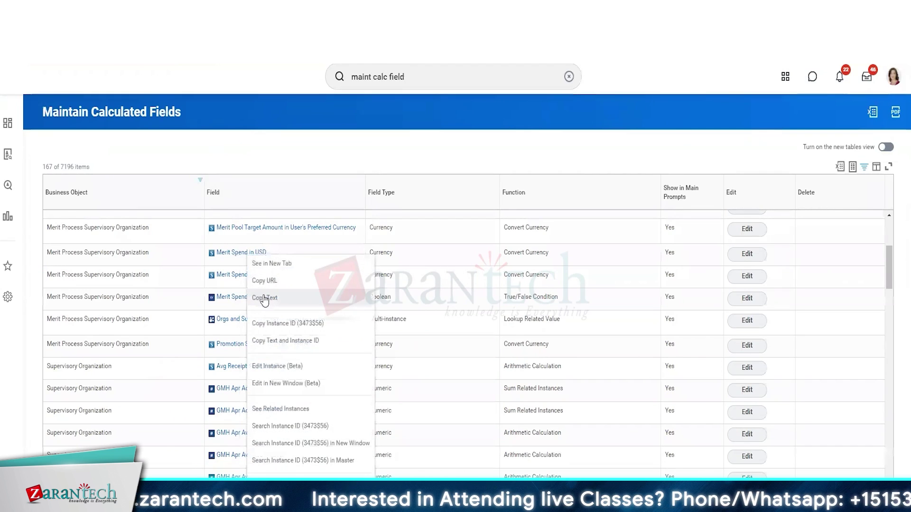
click(261, 297)
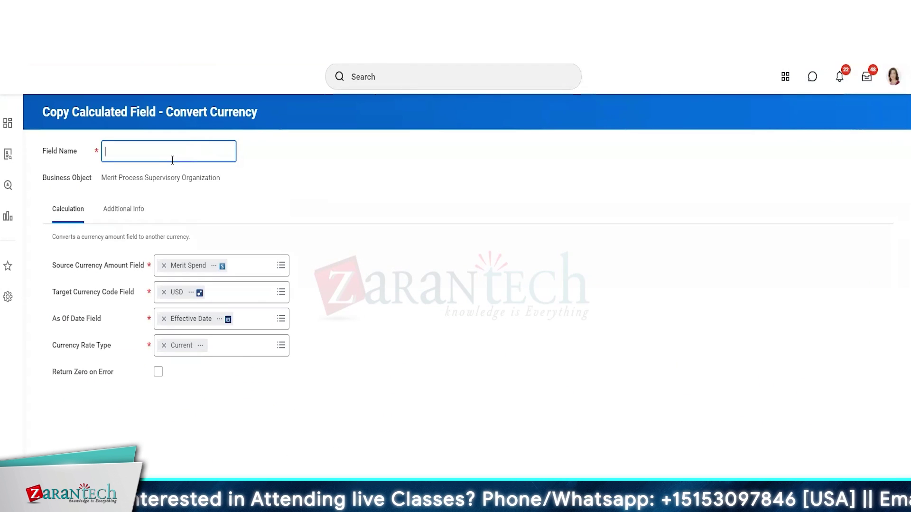
text(CF Merit Spend in USD - ZT)
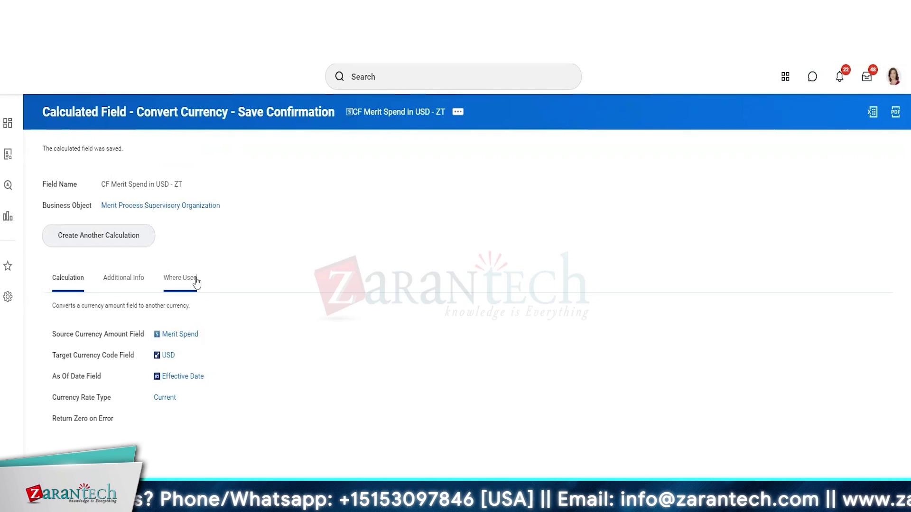
click(180, 278)
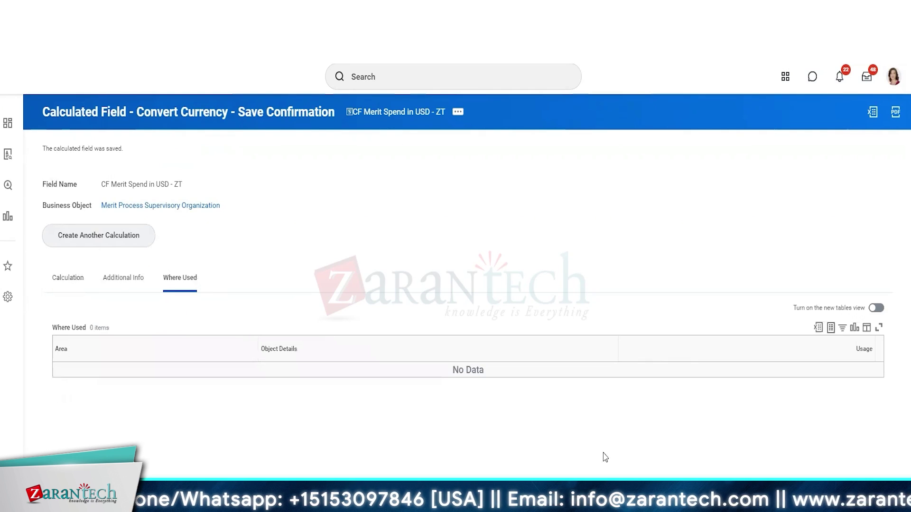
click(74, 283)
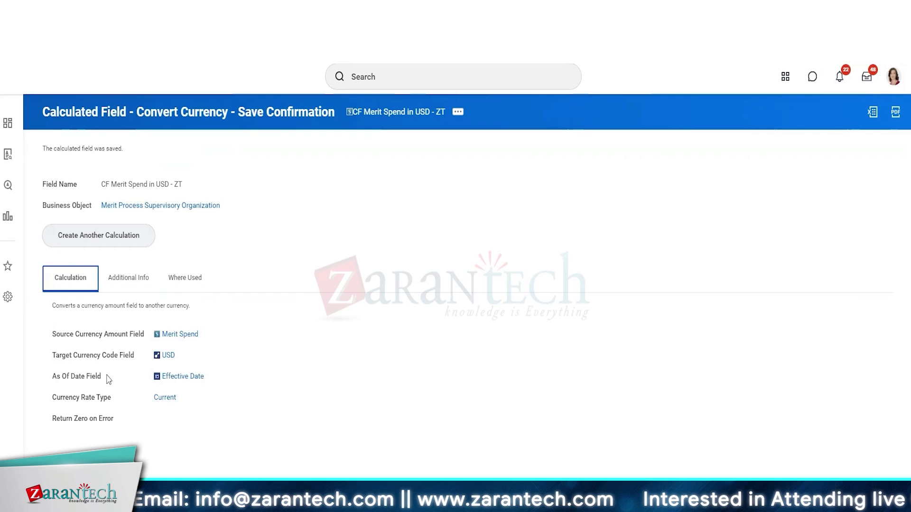
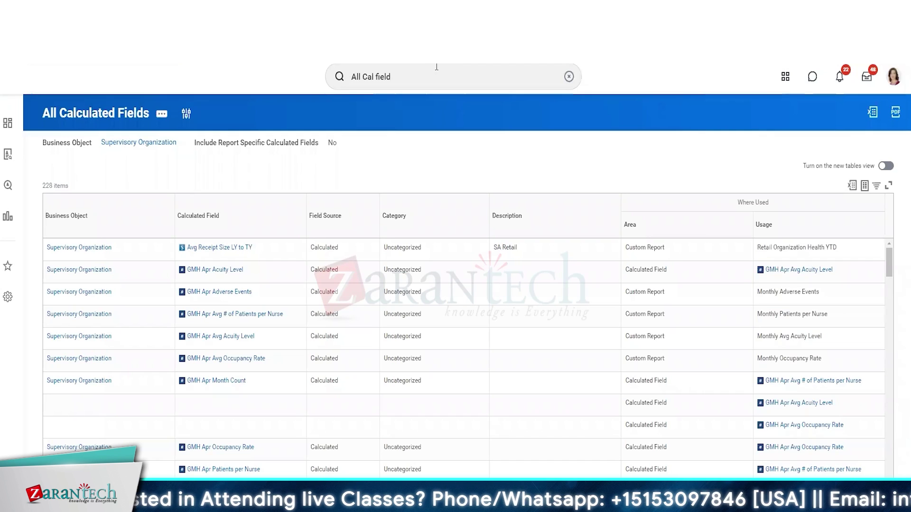
Rerun the All Calculated Fields report for Supervisory Organization with report specific calculated fields included and review the Where Used areas.
click(186, 113)
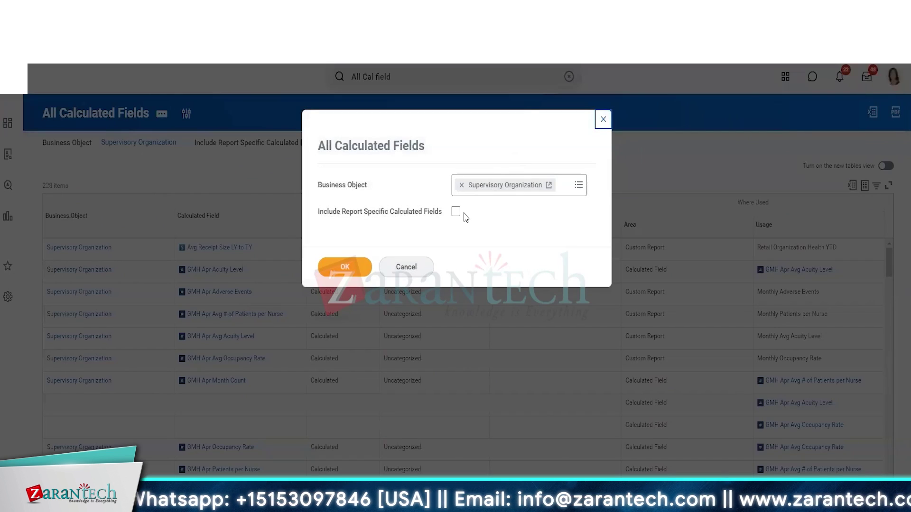
click(456, 214)
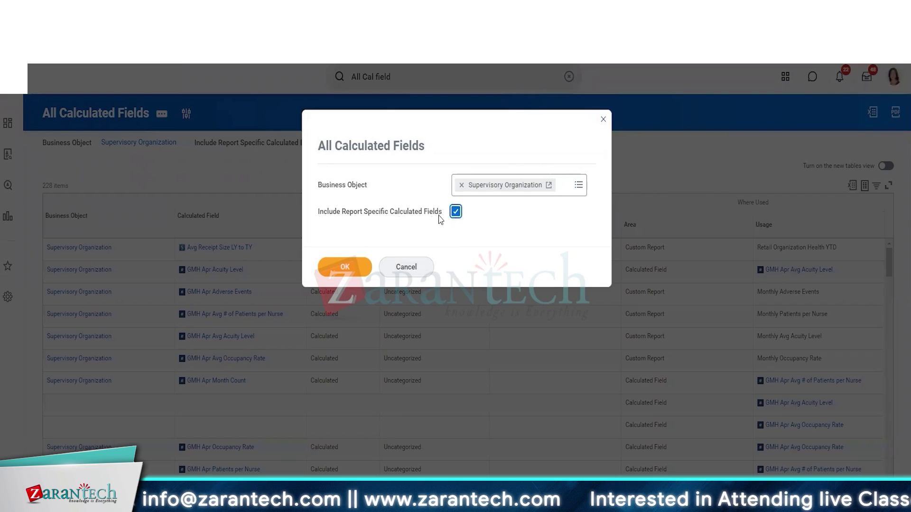
click(355, 264)
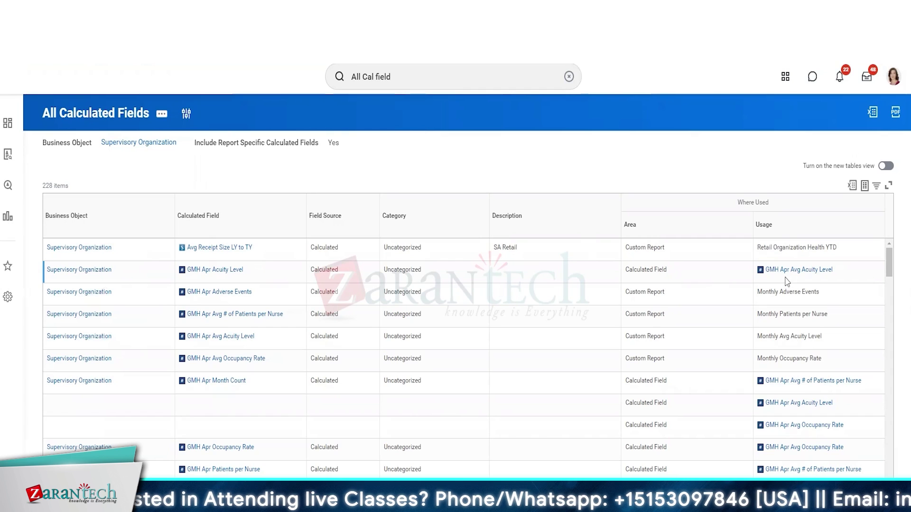
triple_click(644, 247)
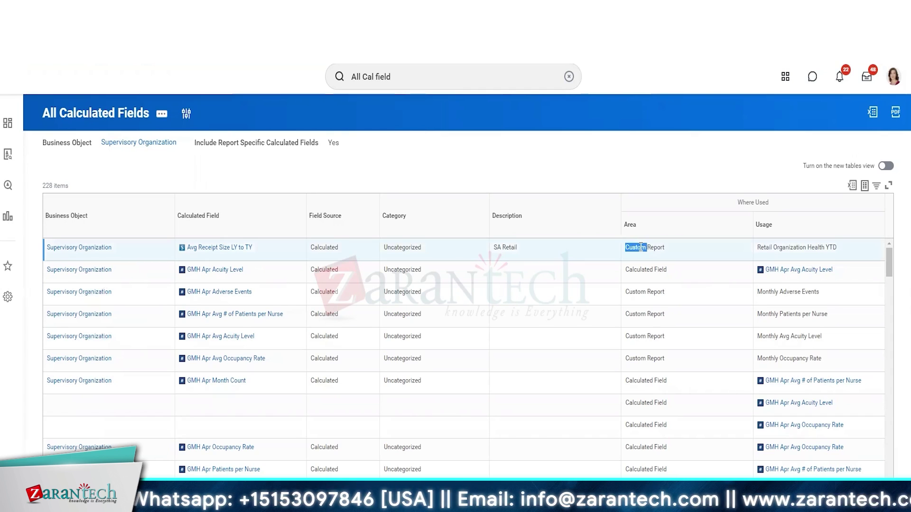
triple_click(637, 269)
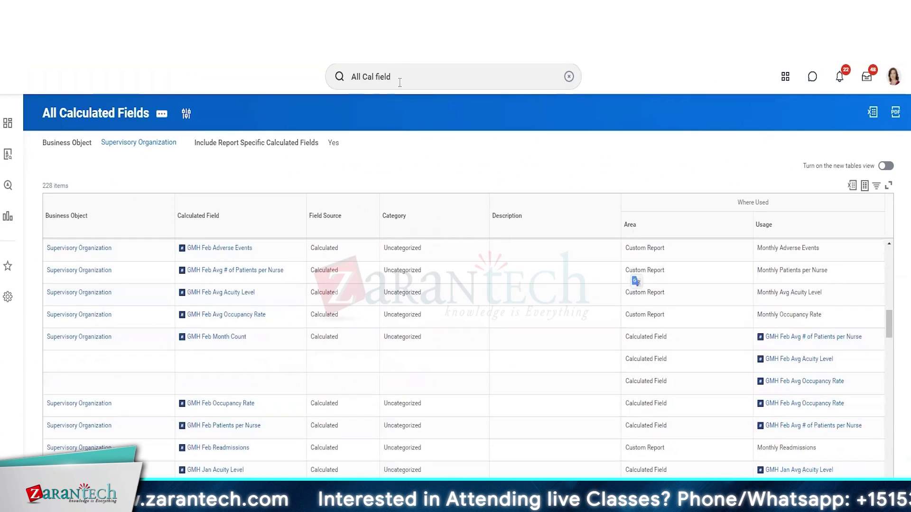
Search for "busi obj" and open the Business Object Details report.
click(400, 82)
text(busi )
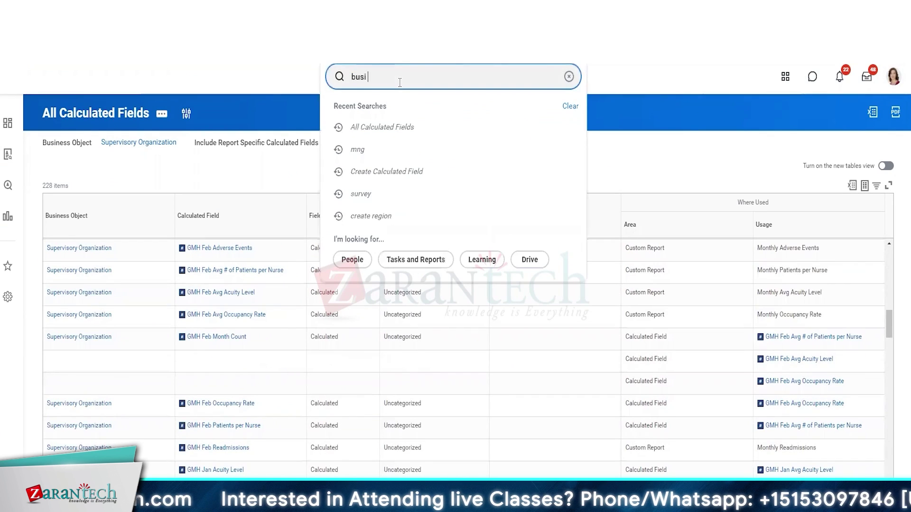
text(obj)
click(399, 105)
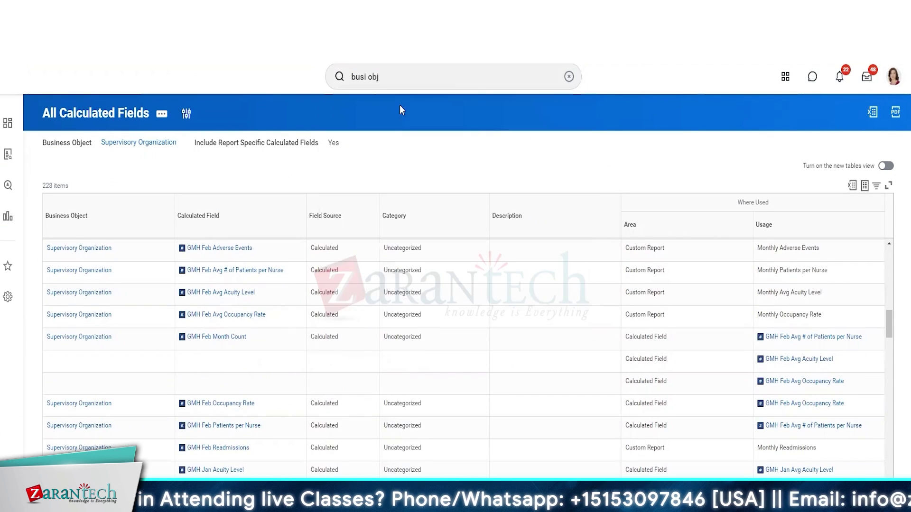
Run Business Object Details for the Supervisory Organization business object.
click(398, 189)
text(supe)
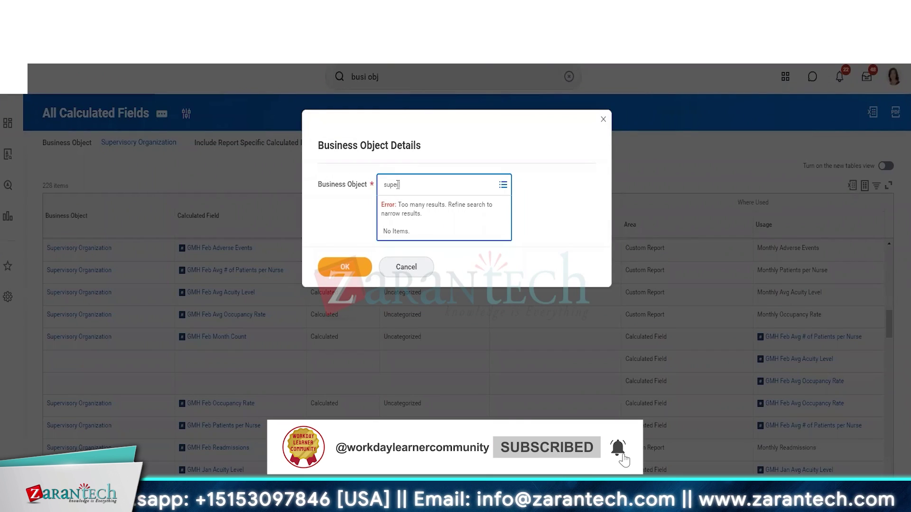
text(rvisory orga)
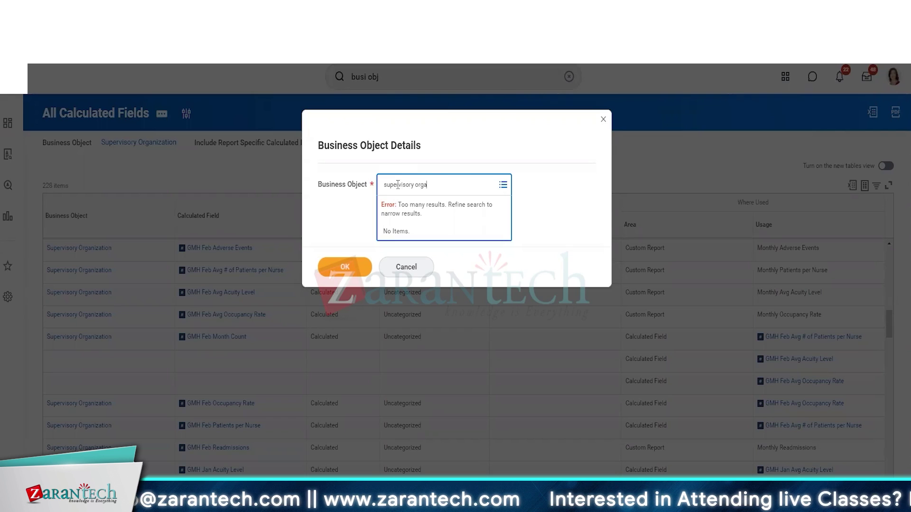
text(nz)
key(Return)
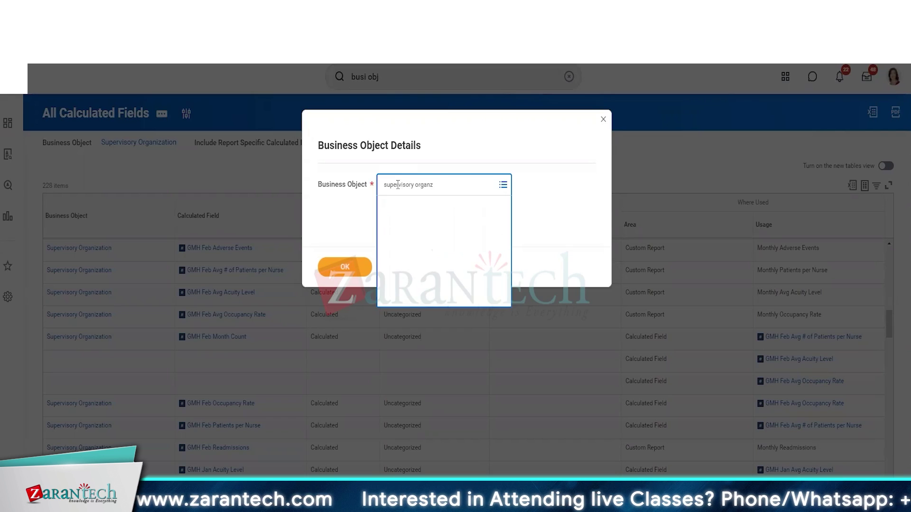
key(End)
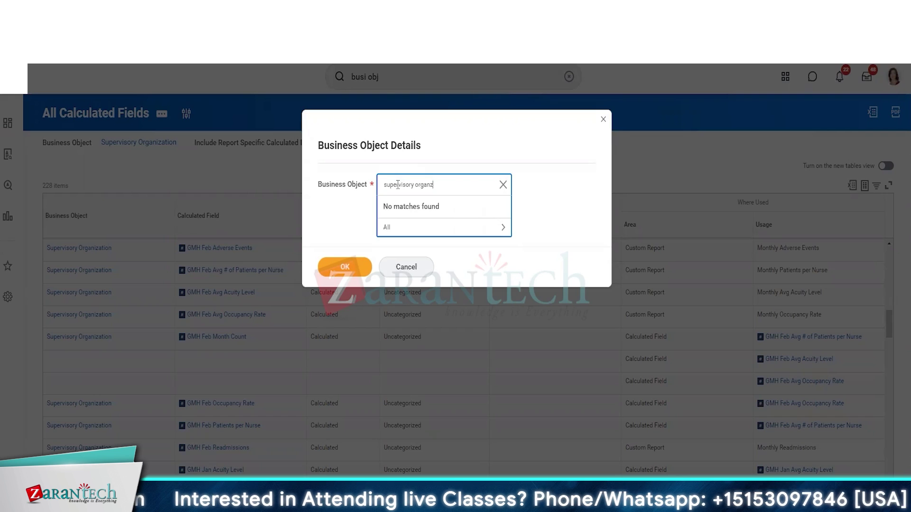
key(BackSpace)
key(Return)
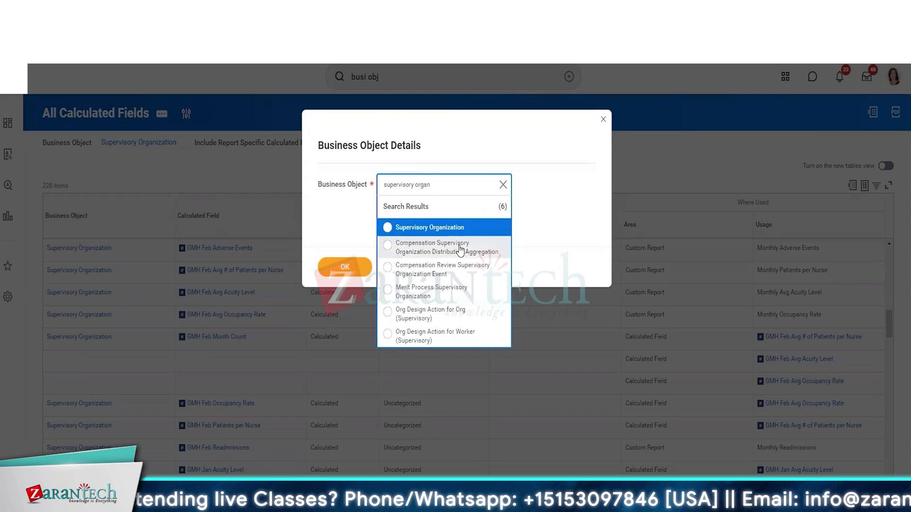
click(448, 230)
click(345, 270)
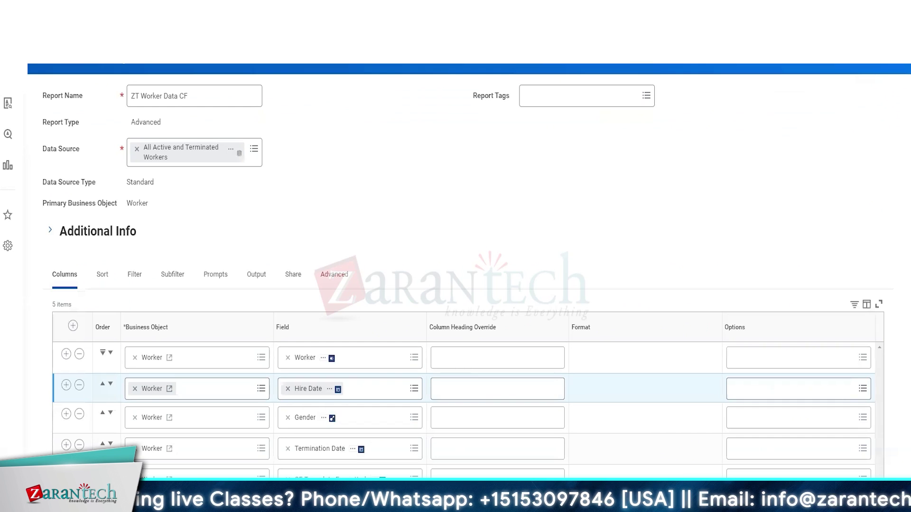
Add a column row to the ZT Worker Data CF report, clear its Worker business object and search business objects for "super".
click(73, 326)
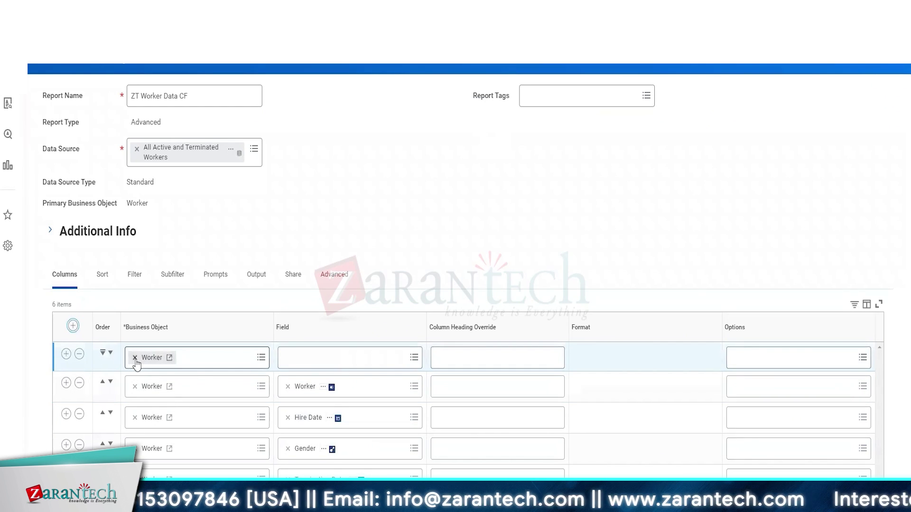
click(135, 358)
text(super)
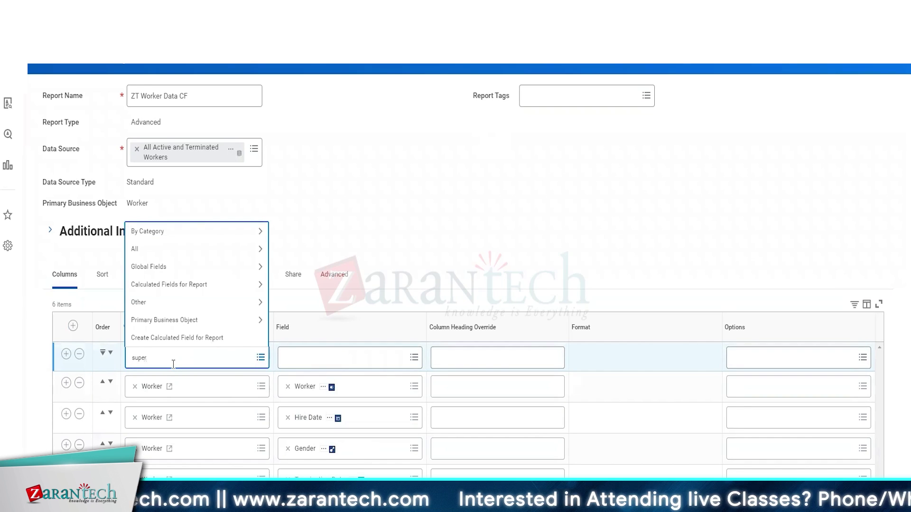
key(Return)
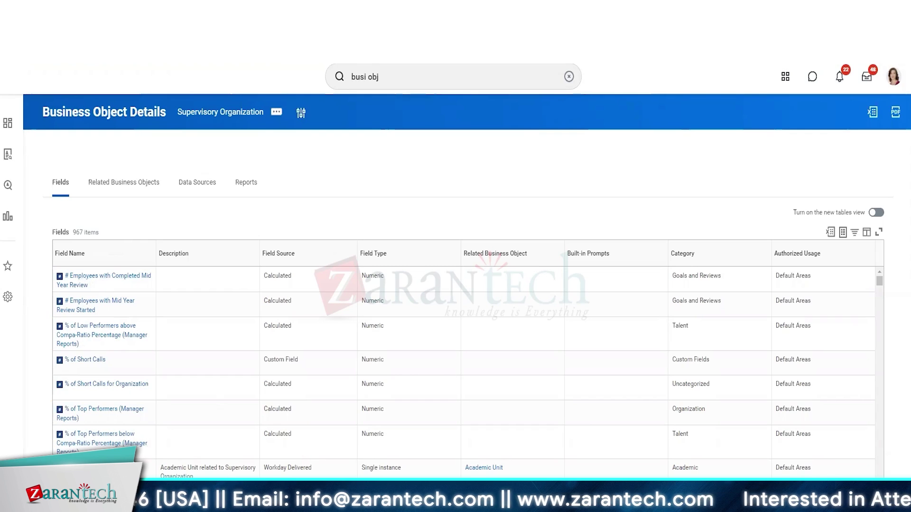
Look through the fields and related business objects of Supervisory Organization in Business Object Details.
scroll(187, 343, down, 10)
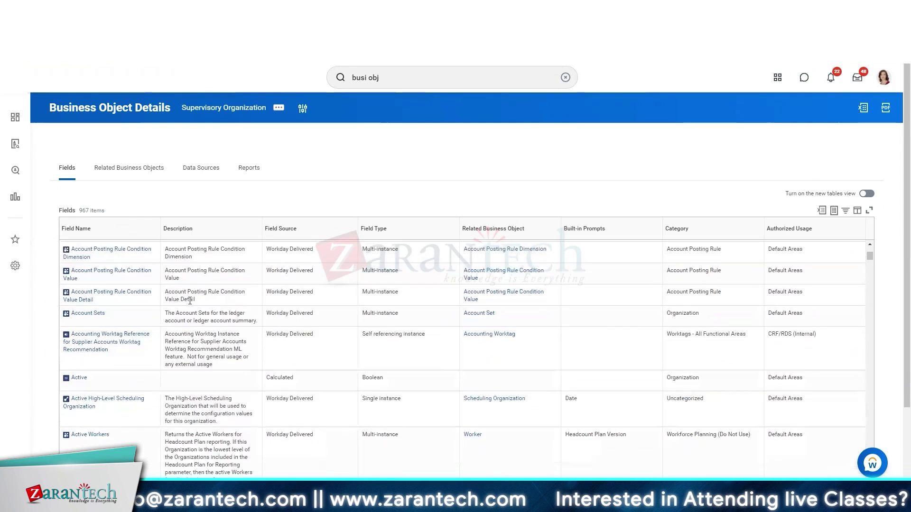
scroll(189, 301, down, 4)
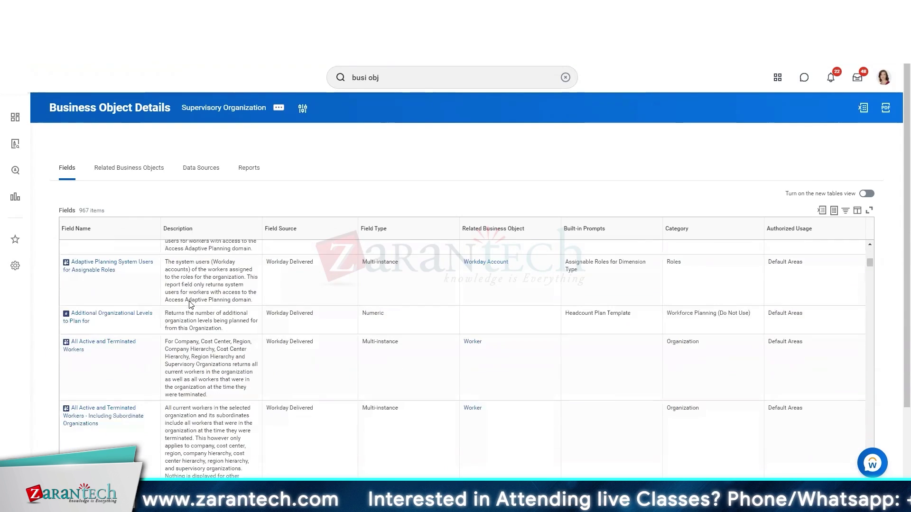
click(125, 171)
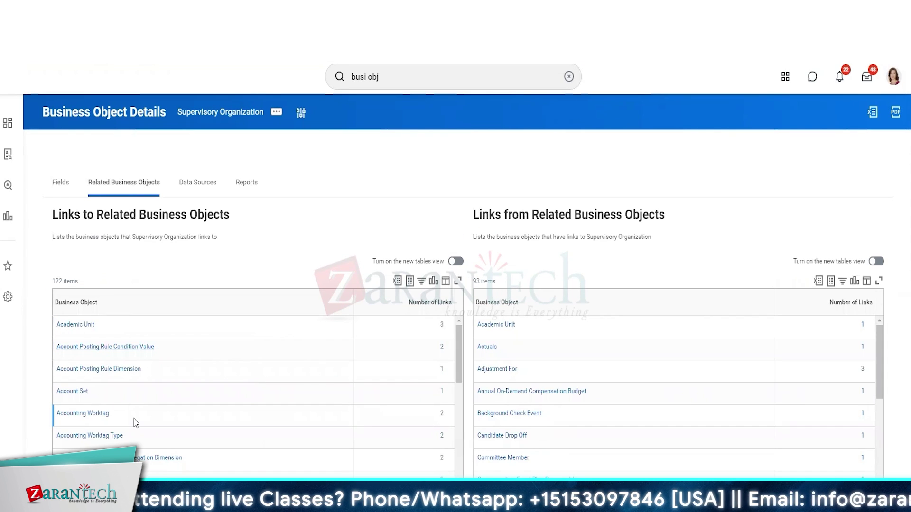
scroll(136, 422, down, 6)
Examine the data sources for Supervisory Organization, including the More General Data Sources list.
click(198, 183)
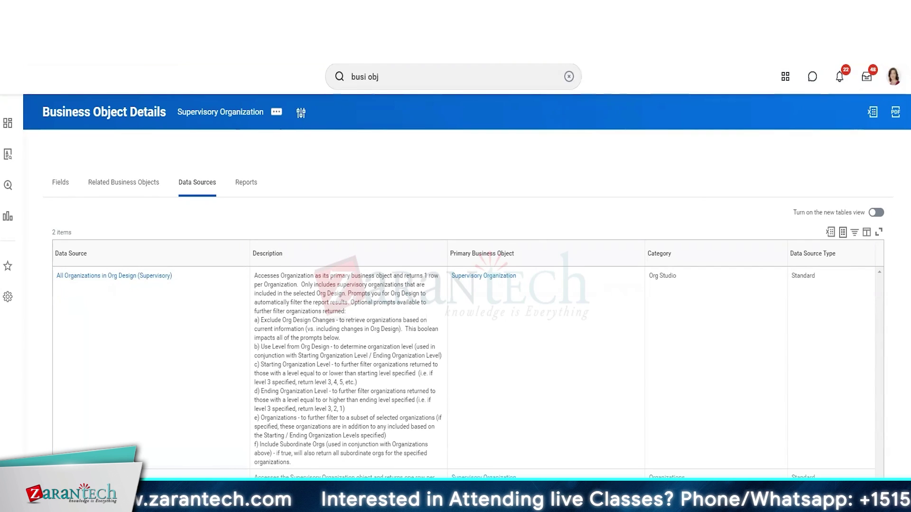
scroll(456, 259, down, 1)
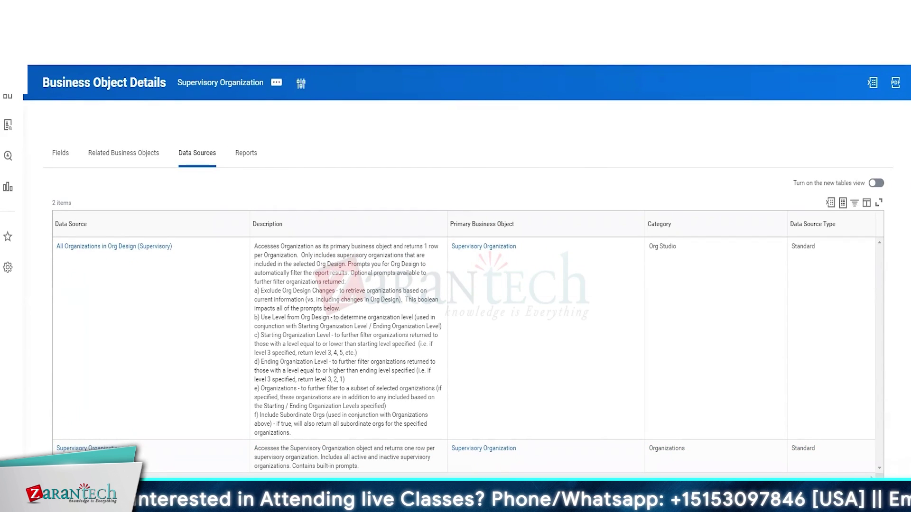
scroll(173, 411, down, 5)
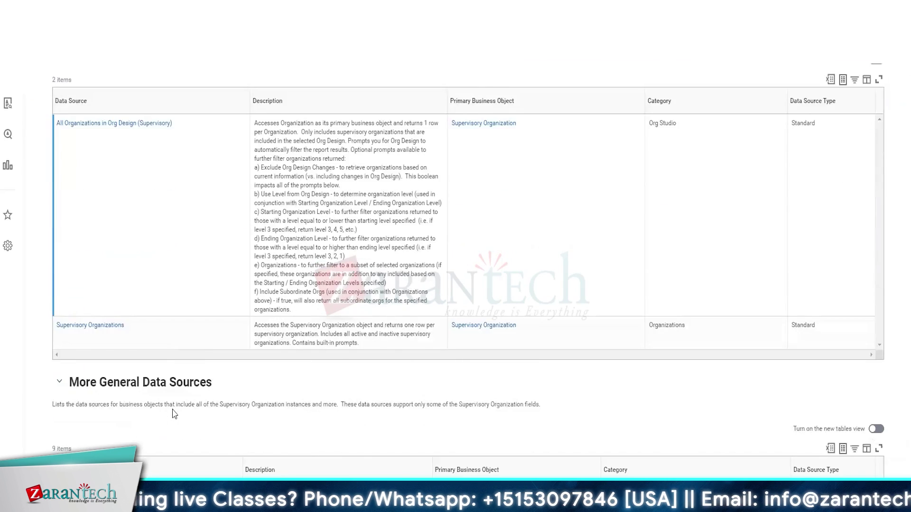
scroll(191, 313, down, 4)
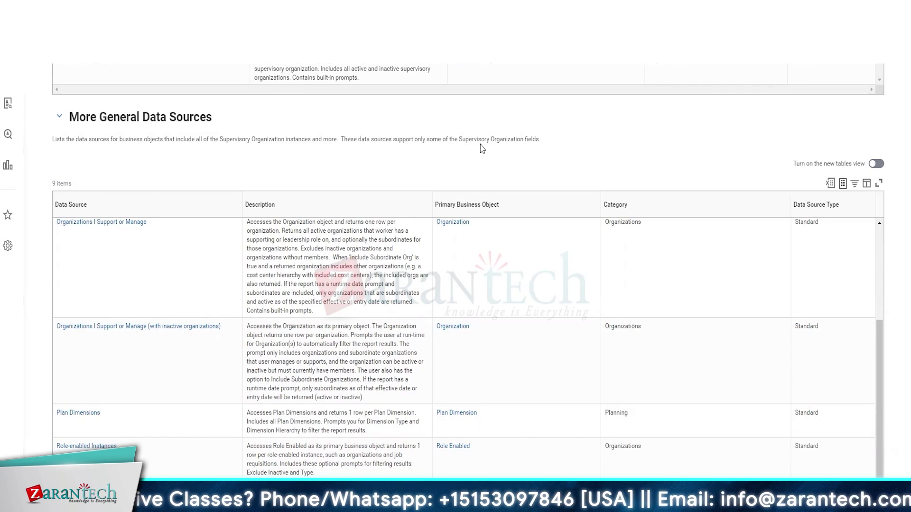
scroll(184, 453, down, 2)
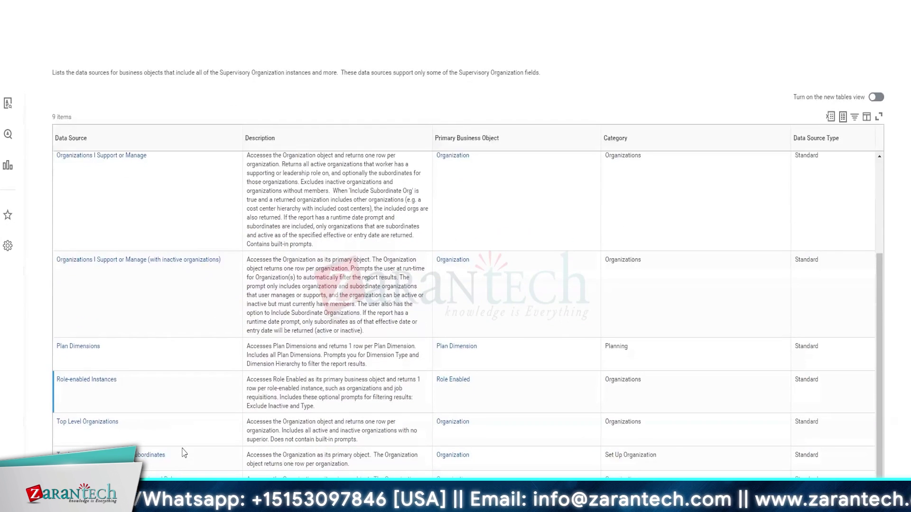
scroll(184, 453, up, 3)
scroll(170, 218, up, 5)
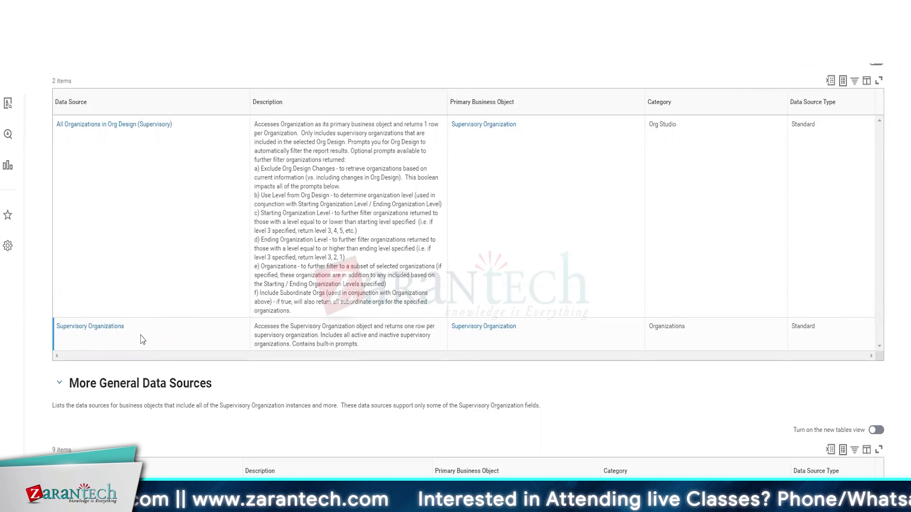
scroll(141, 340, up, 3)
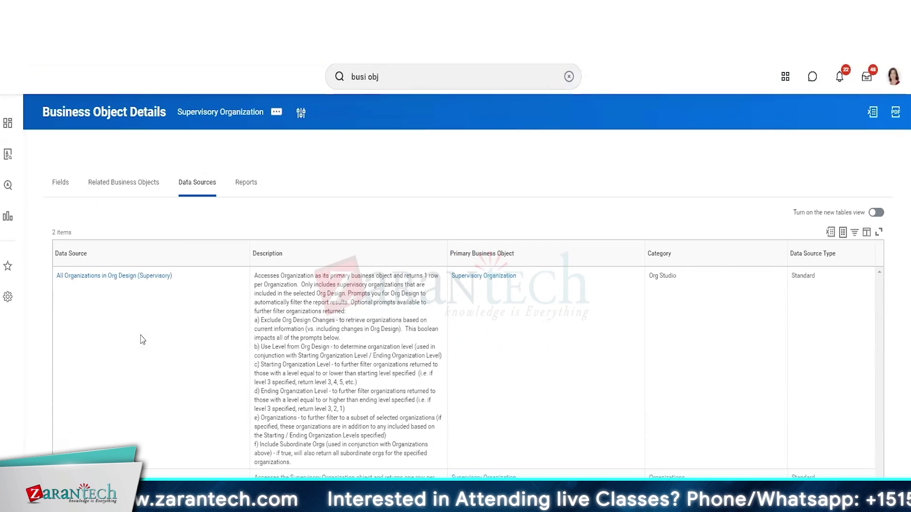
Review the standard and custom reports associated with the Supervisory Organization business object.
click(251, 183)
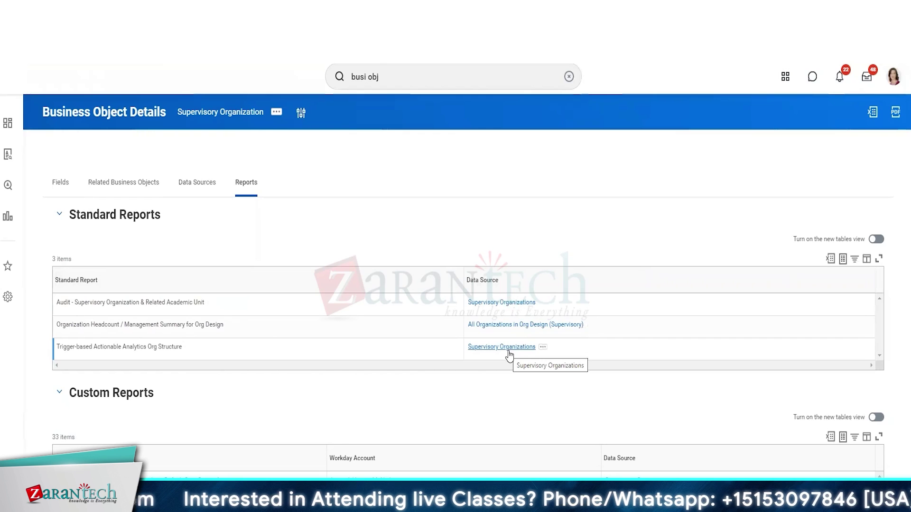
scroll(229, 414, down, 3)
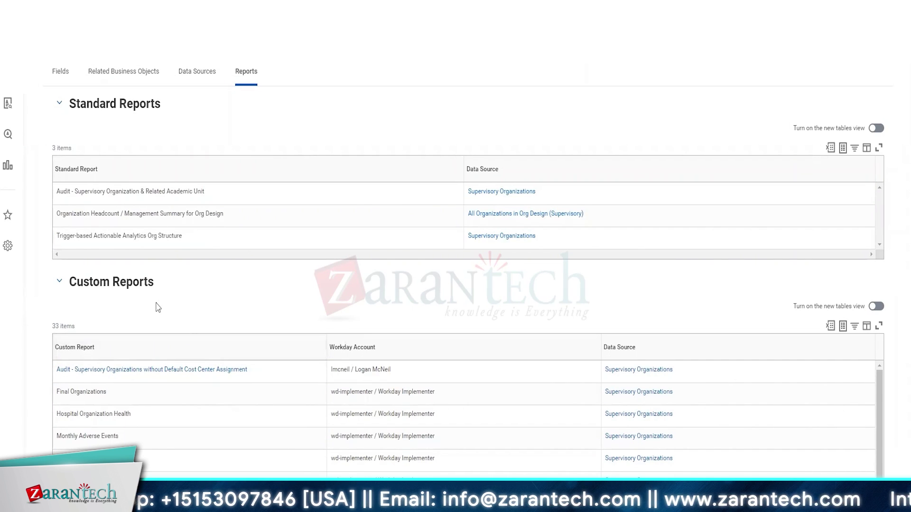
scroll(158, 307, down, 3)
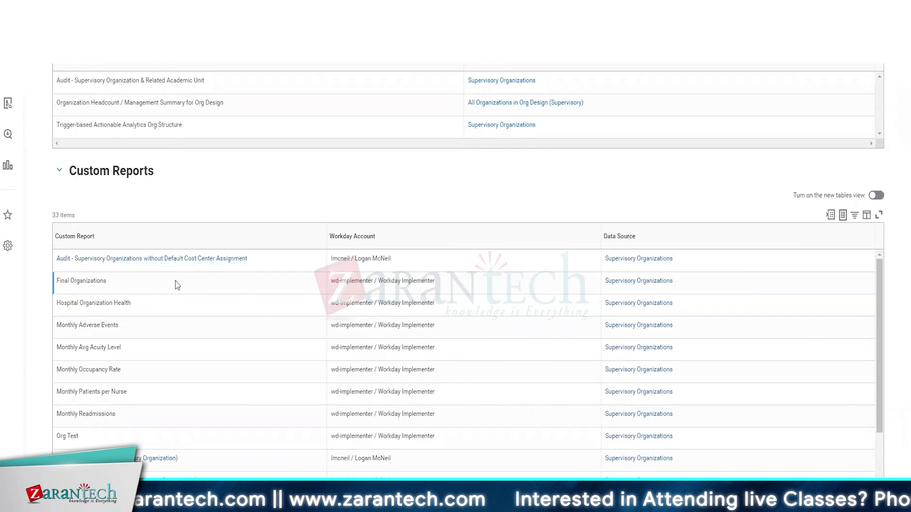
Review the remaining custom reports for Supervisory Organization and the custom reports displaying it at second level.
scroll(178, 309, down, 3)
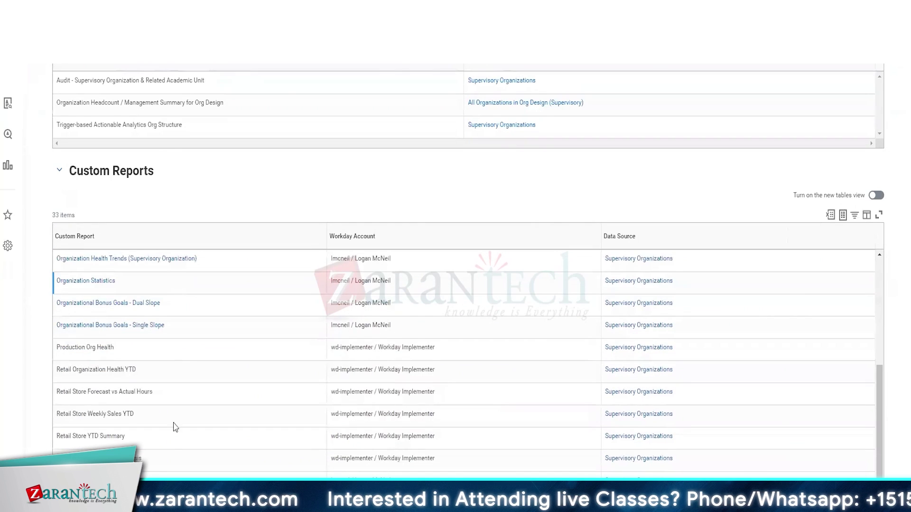
scroll(175, 445, down, 5)
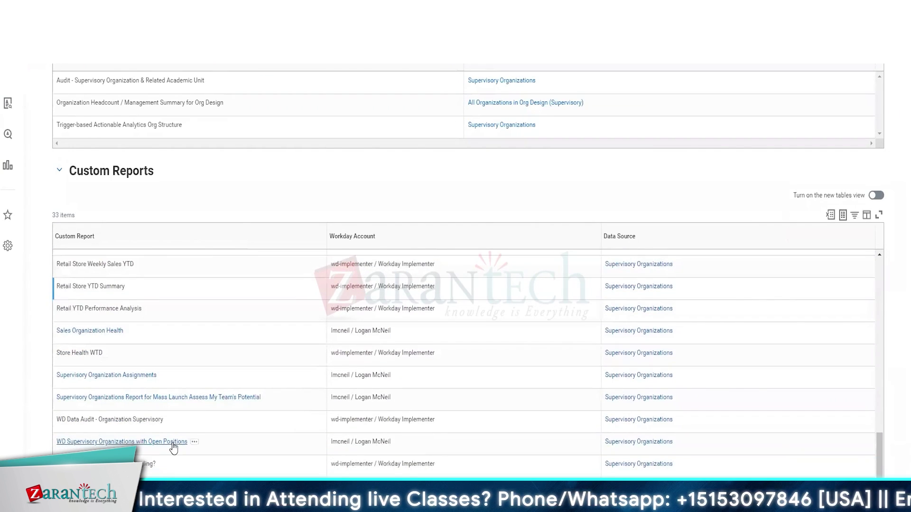
scroll(173, 446, down, 3)
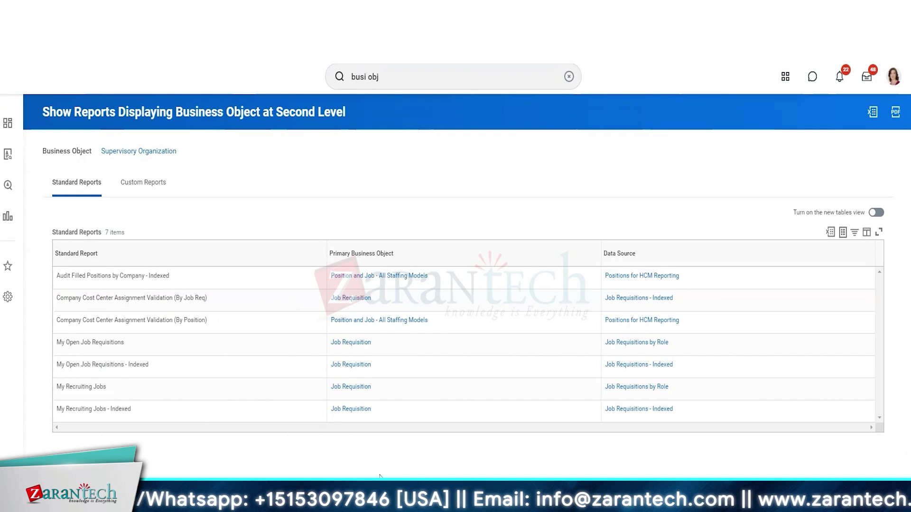
click(162, 186)
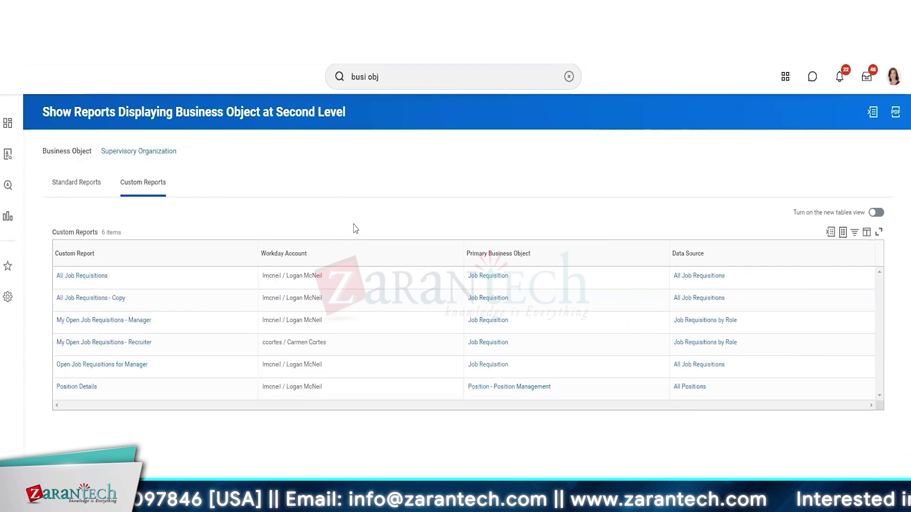
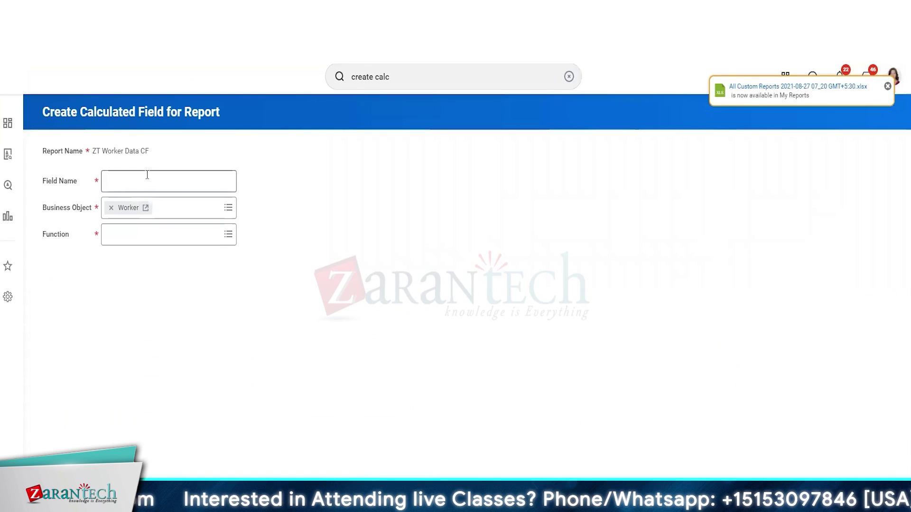
Name the report's calculated field "CF Hire Date (Date Decrement) - ZT" and assign it the Increment or Decrement Date function.
text(CF Hire Date (Date In)
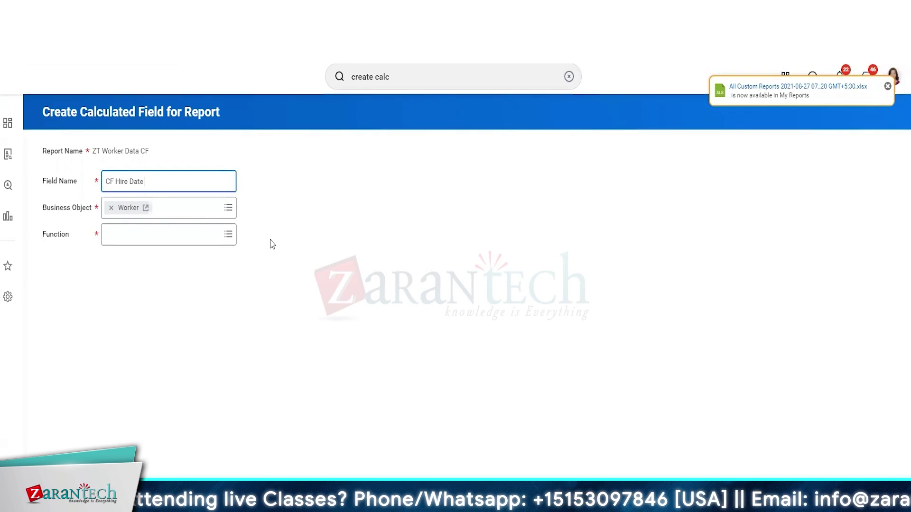
key(BackSpace)
key(BackSpace)
text(Decreme)
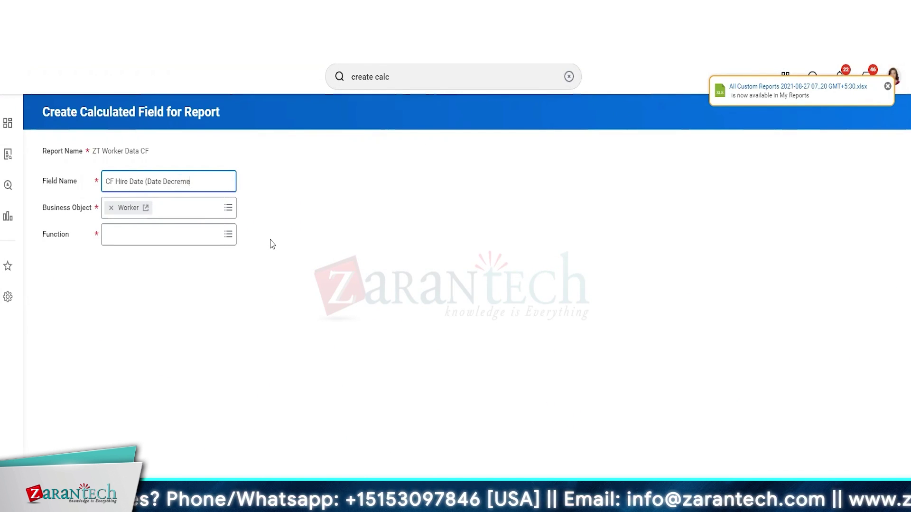
text(nt) - ZT)
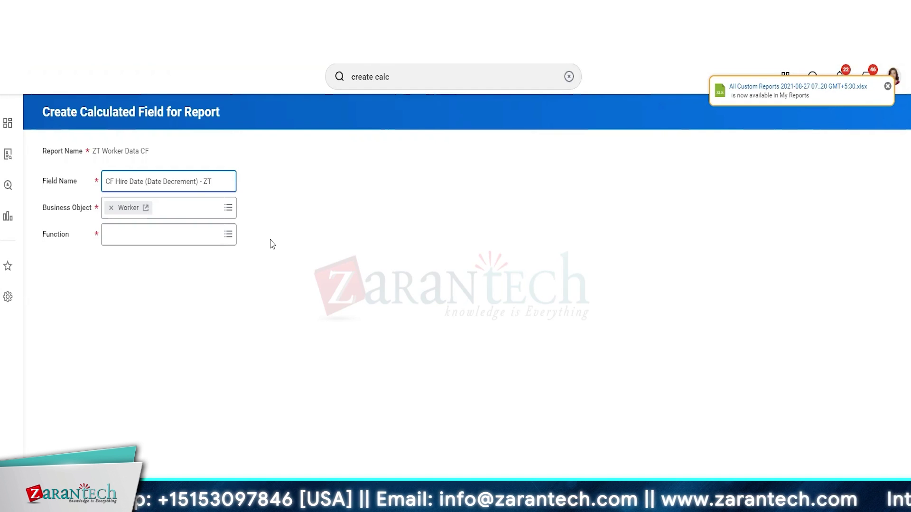
click(226, 240)
text(date)
key(Return)
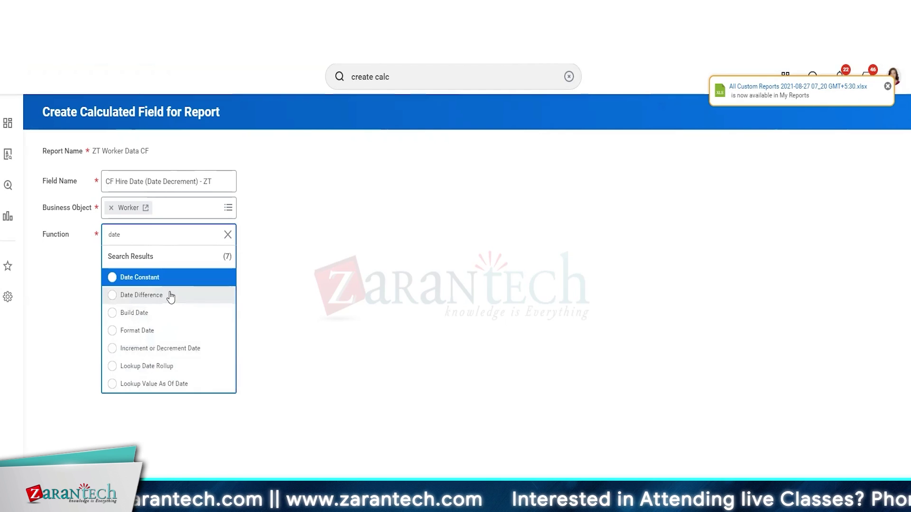
click(181, 347)
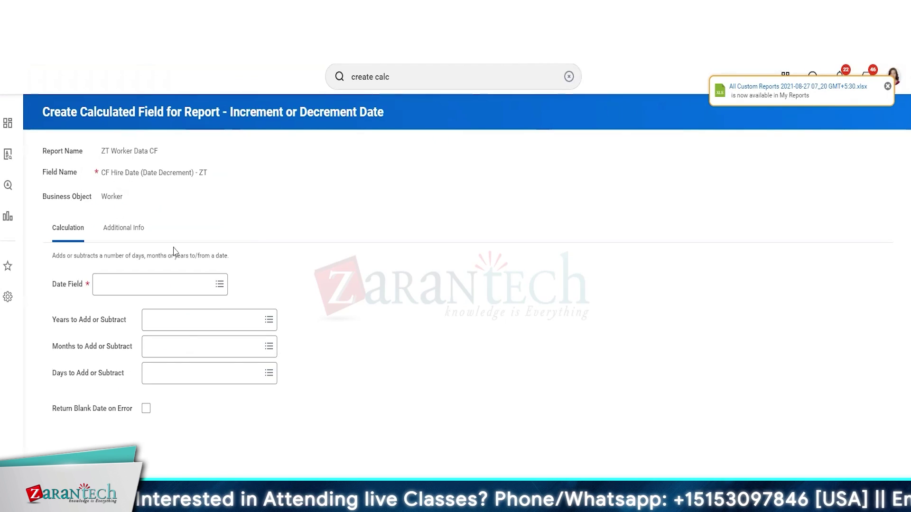
Use Hire Date as the calculation's date field and set the years to add or subtract to 1.
click(158, 282)
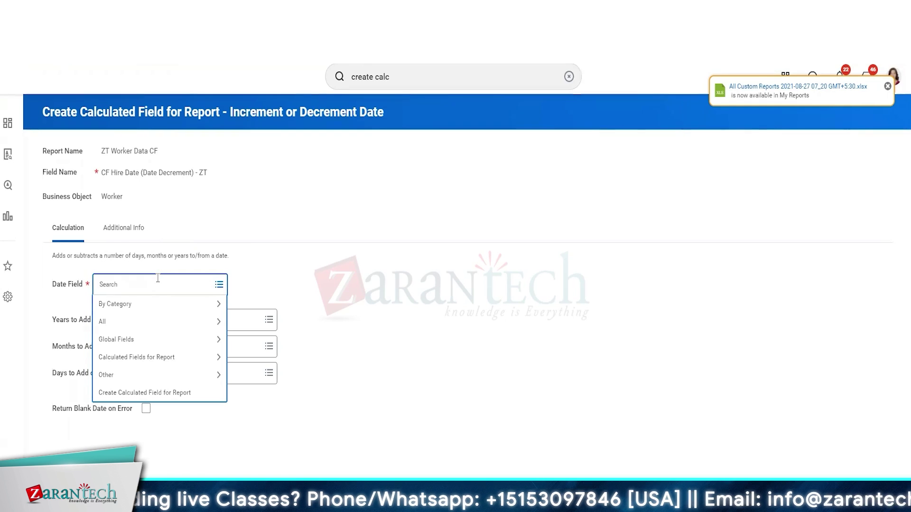
text(hire date)
key(Return)
click(142, 326)
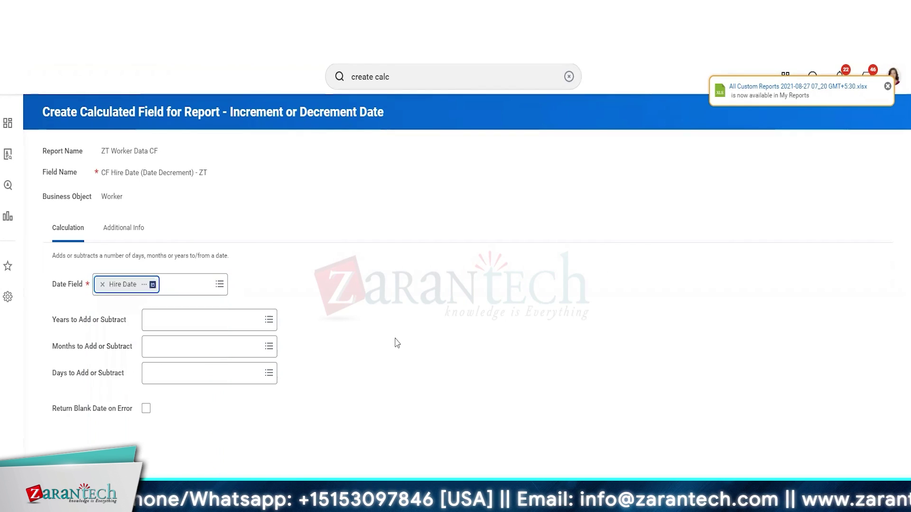
click(195, 321)
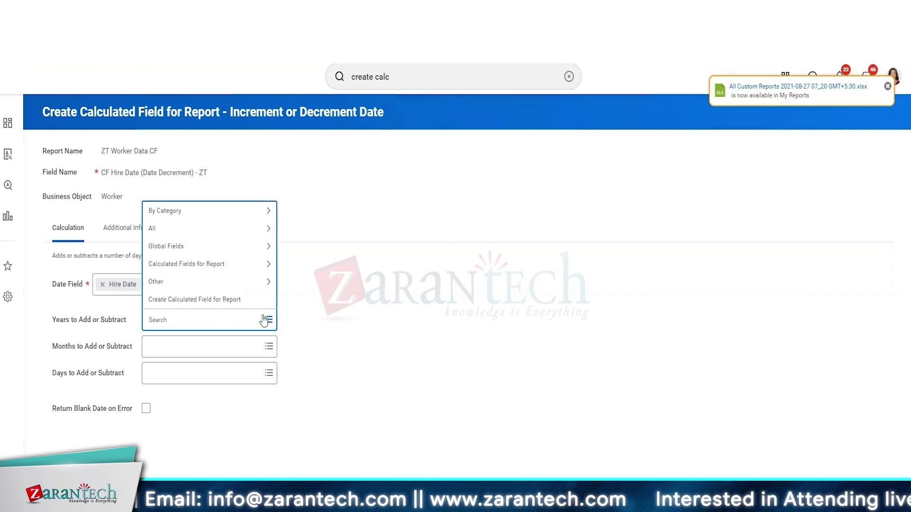
click(239, 209)
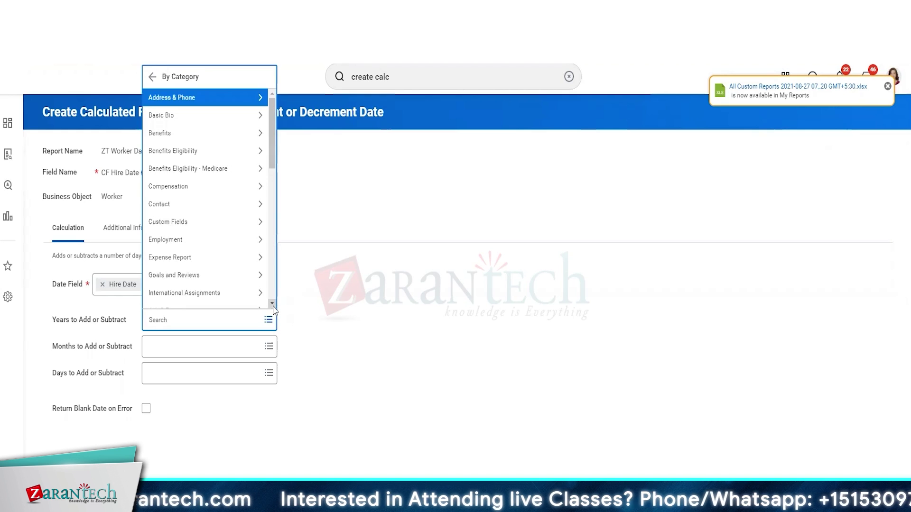
click(423, 303)
click(180, 325)
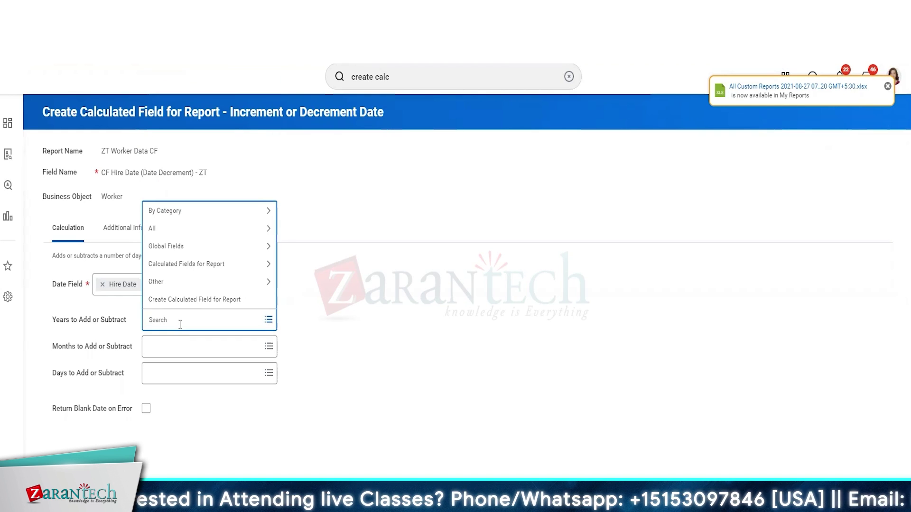
text(1)
key(Return)
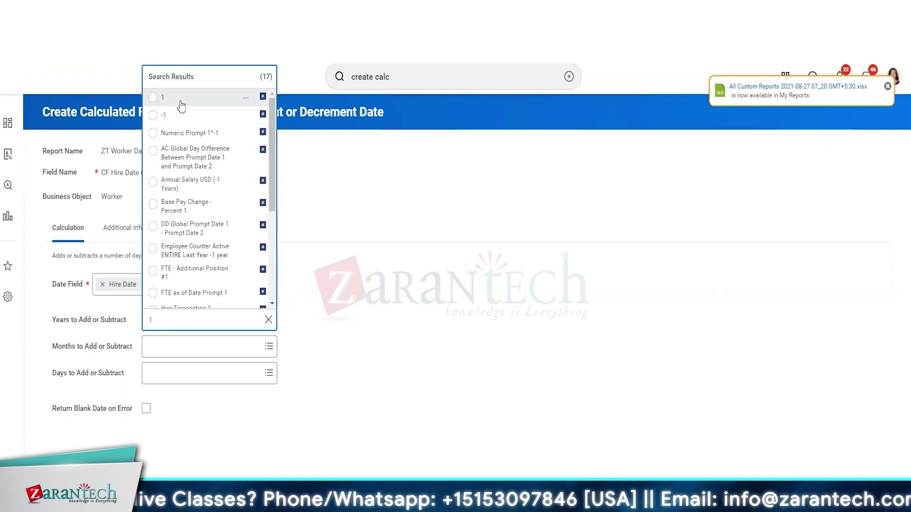
click(179, 102)
Set the months to add or subtract to 2 and the days to -1.
click(196, 352)
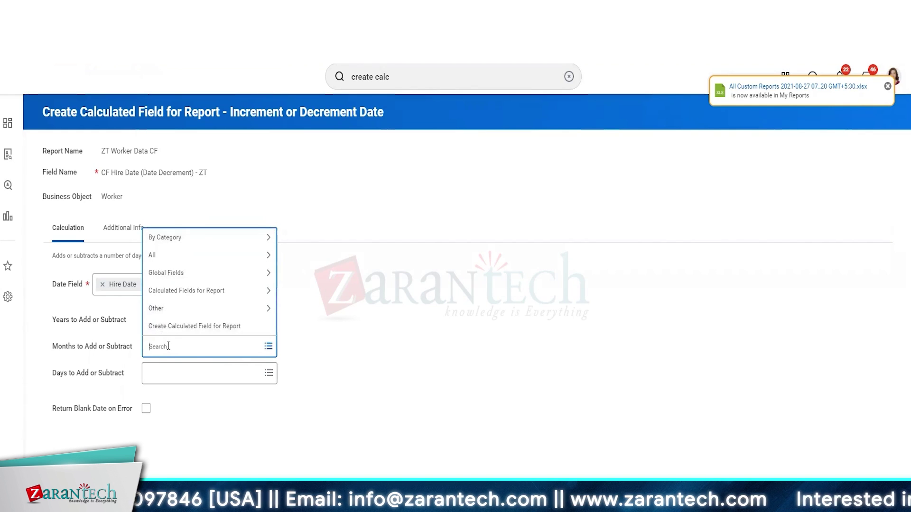
text(2)
key(Return)
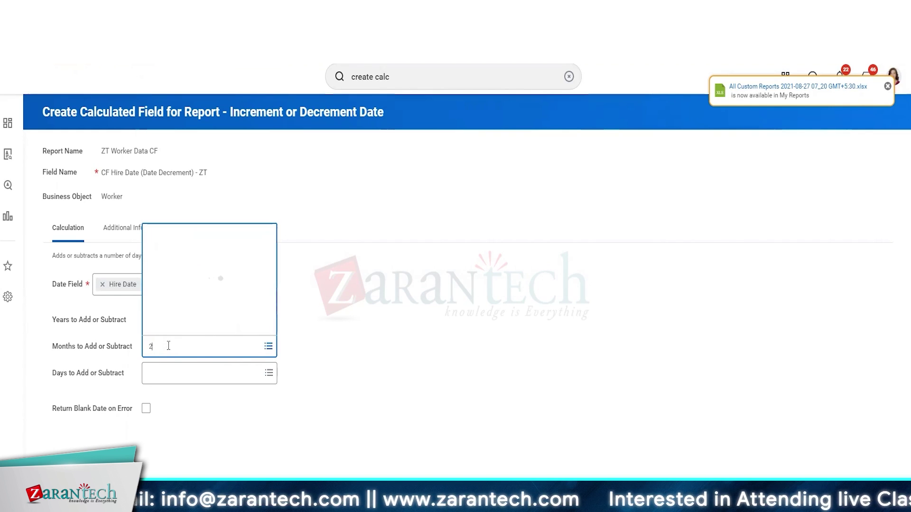
click(161, 122)
click(202, 371)
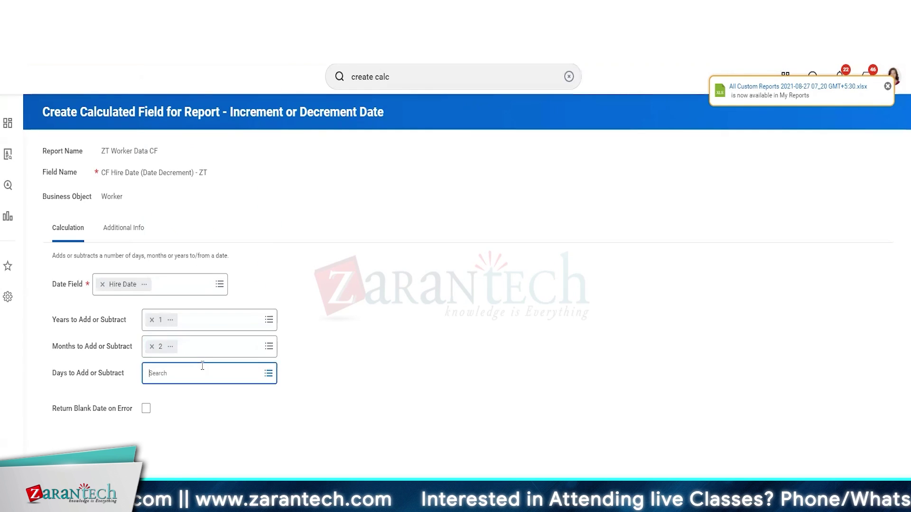
text(1)
key(Return)
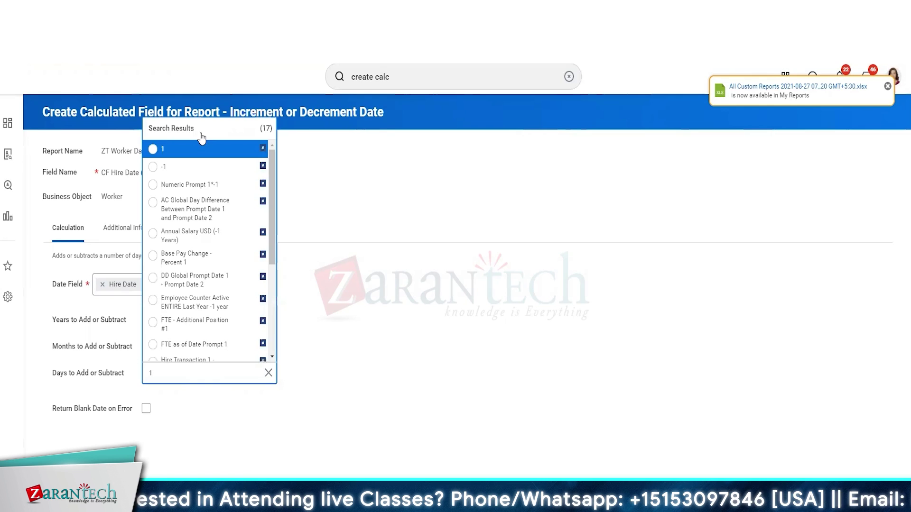
click(179, 169)
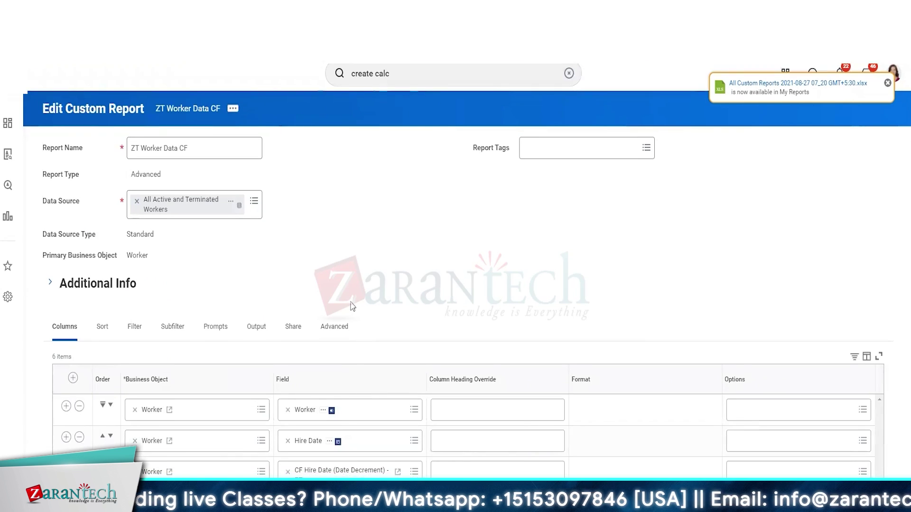
Open the definition of CF Hire Date (Date Decrement) - ZT from the report's columns and check its calculation values.
scroll(345, 433, down, 1)
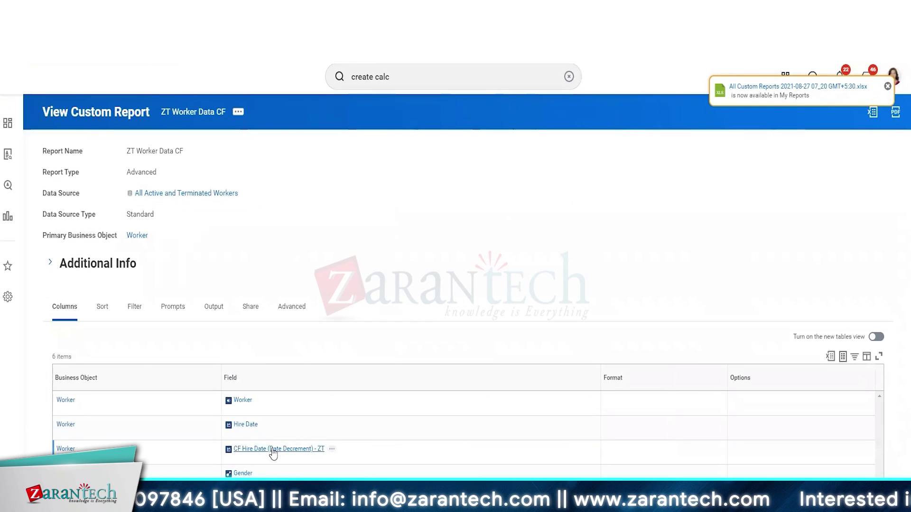
click(332, 449)
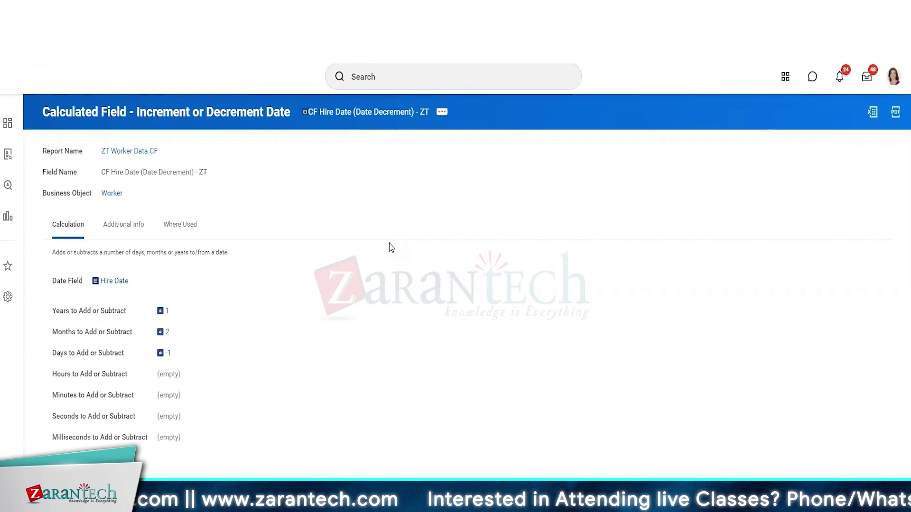
mouse_move(165, 357)
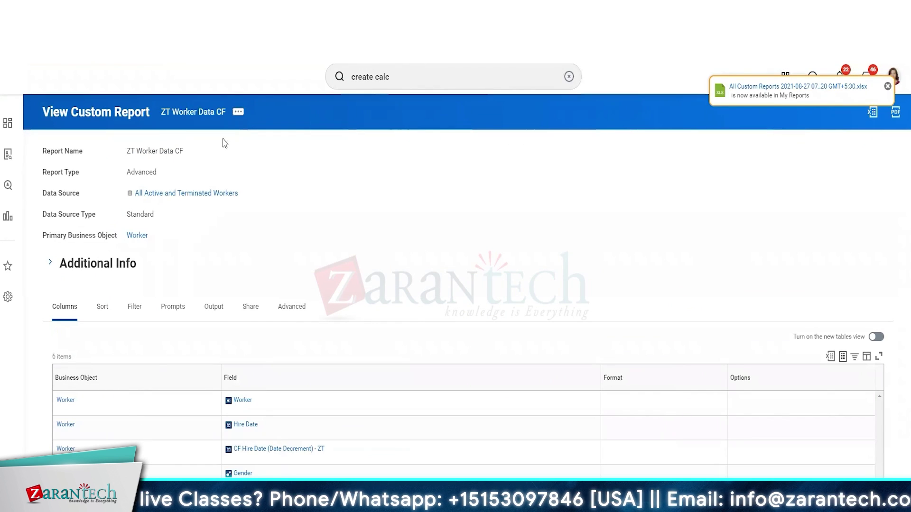
Run the ZT Worker Data CF report and compare Hire Date with the calculated hire date against the field's definition.
click(238, 112)
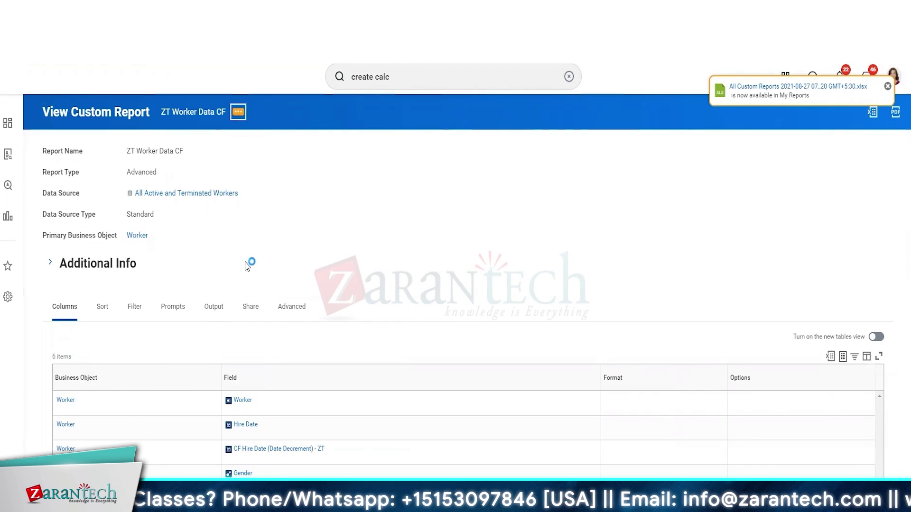
click(363, 228)
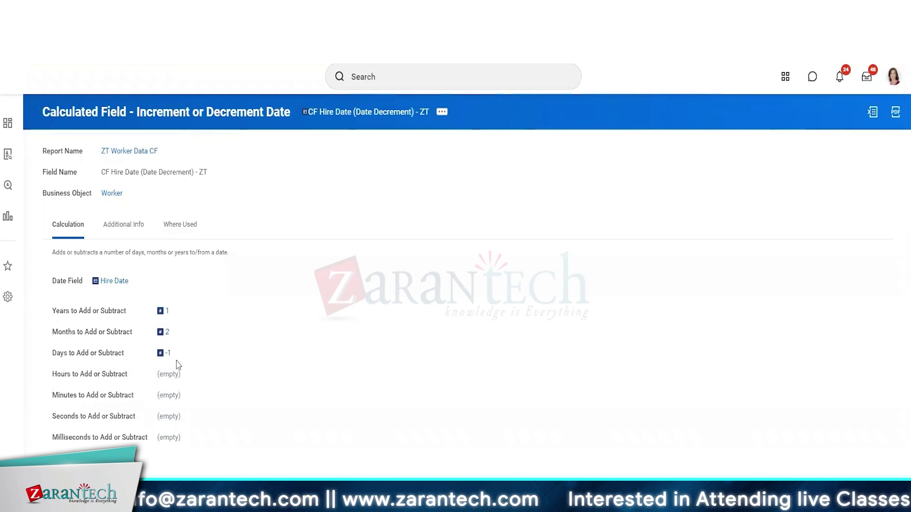
mouse_move(162, 334)
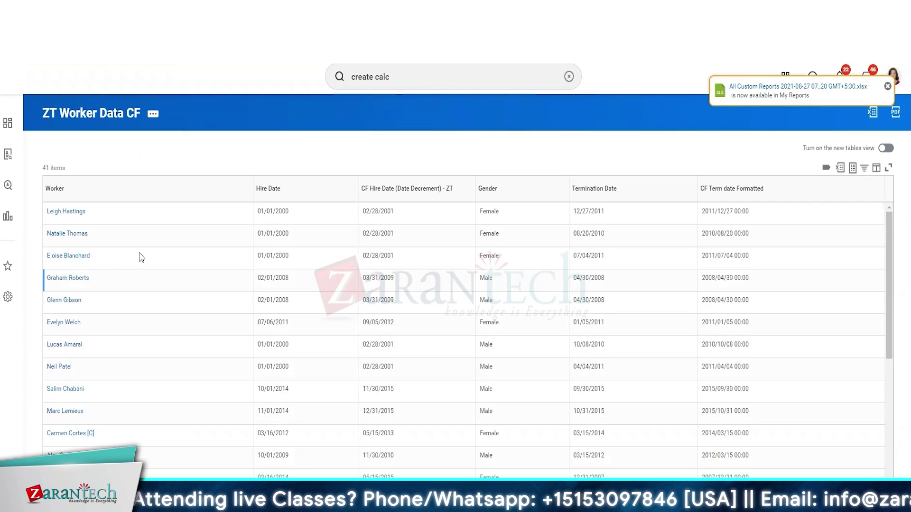
click(267, 219)
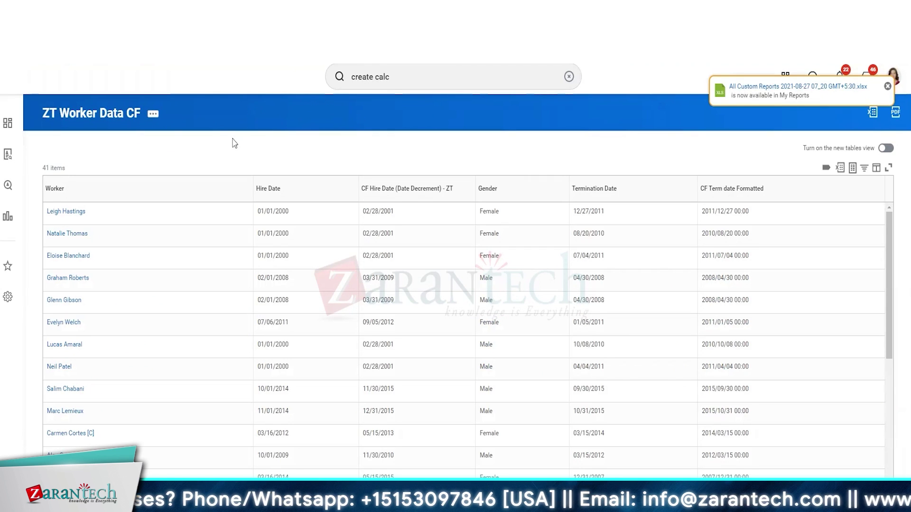
Edit the report's column heading overrides: "Actual Hire Date" for Hire Date and "Hire Date Excluding Probation" for the calculated hire date.
click(151, 115)
mouse_move(214, 157)
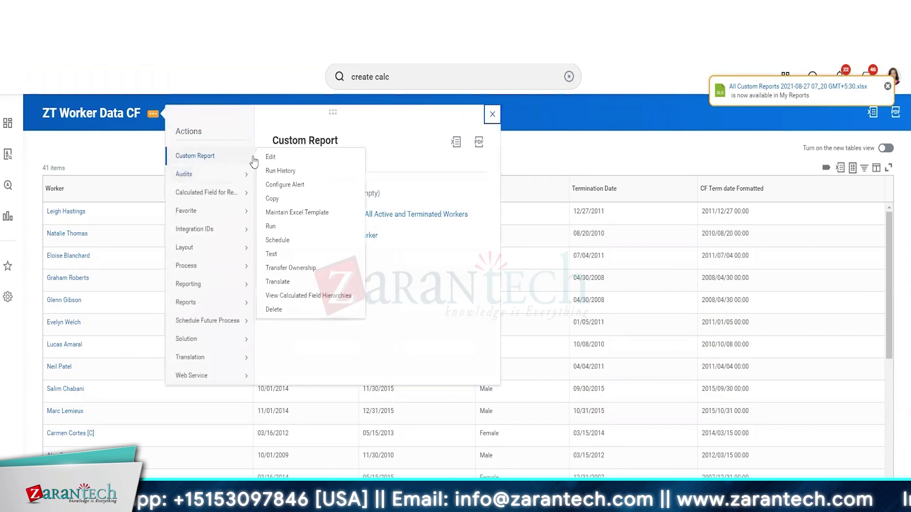
click(272, 157)
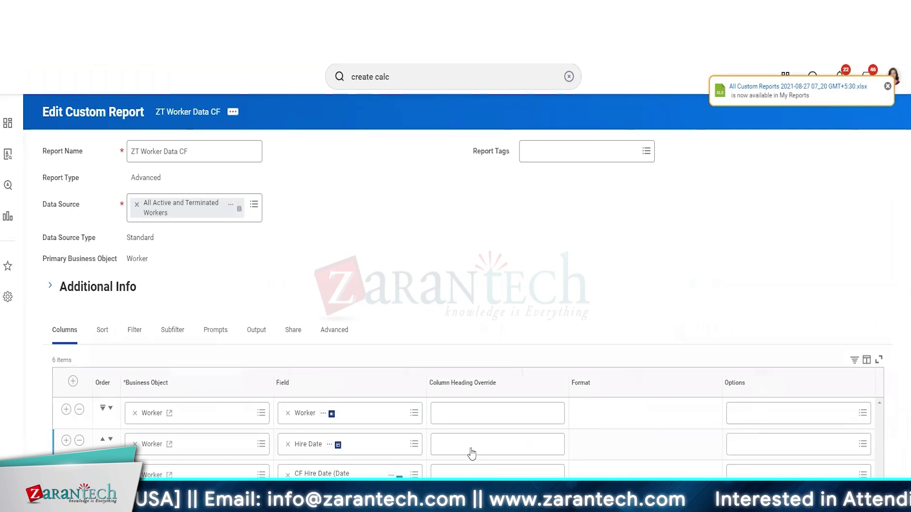
click(470, 446)
text(Actual Hire Dat)
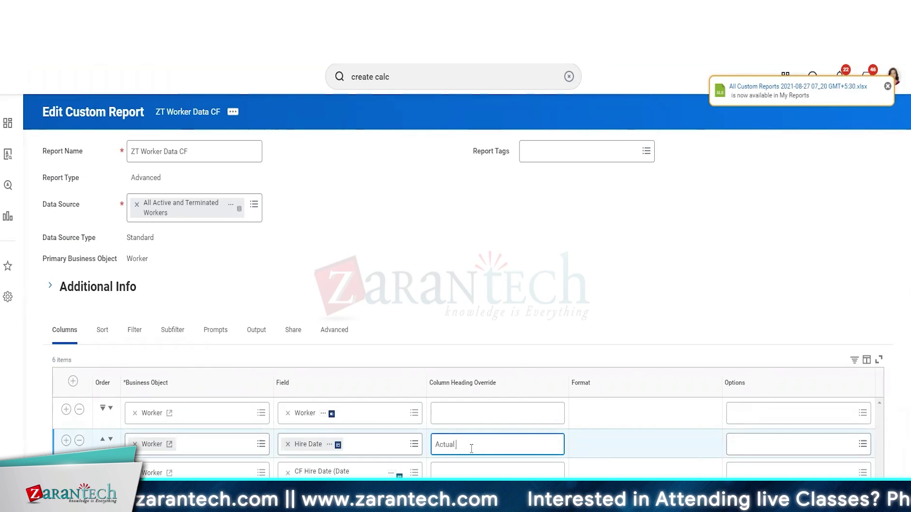
text(e)
key(Tab)
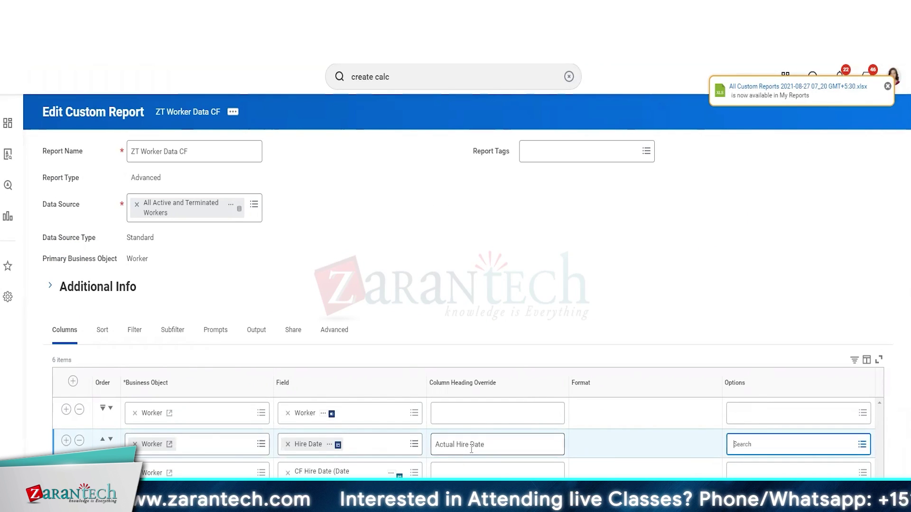
click(466, 473)
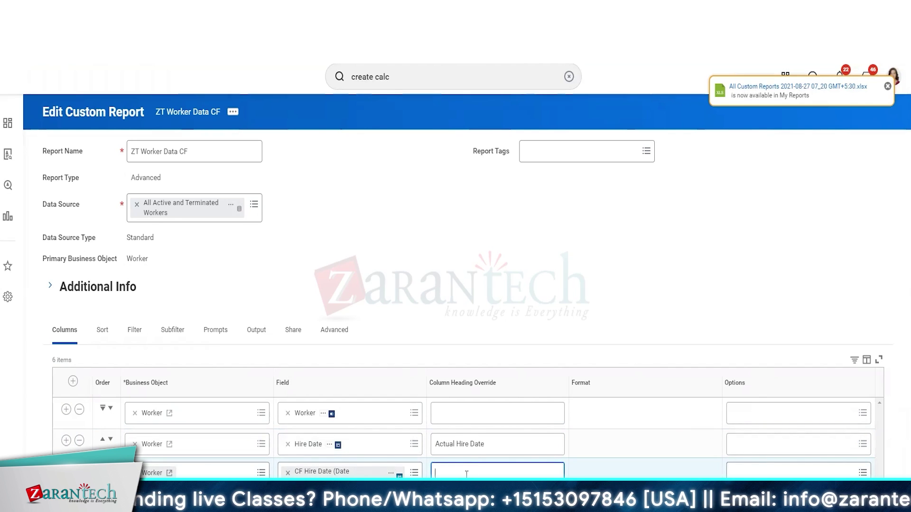
text(Hire Date Excluding Probation)
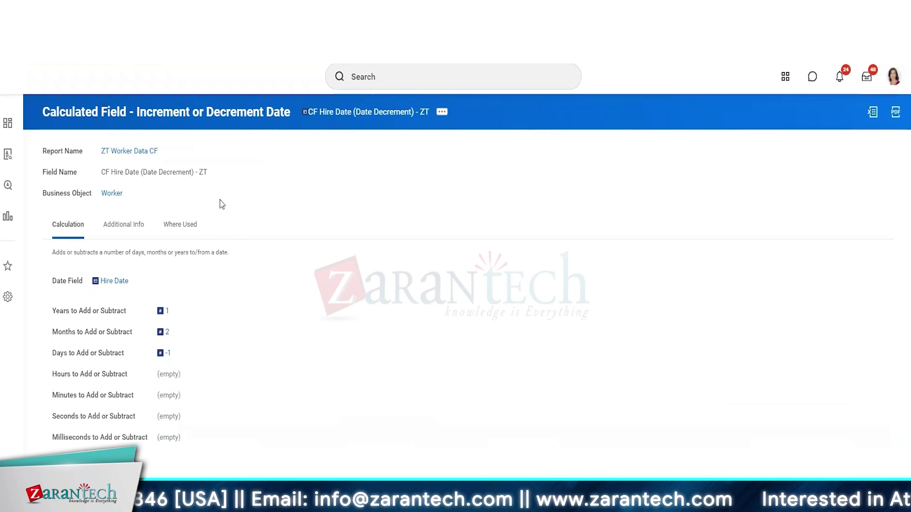
Edit the report calculated field CF Hire Date (Date Decrement) - ZT and clear its years and days to add or subtract.
click(442, 112)
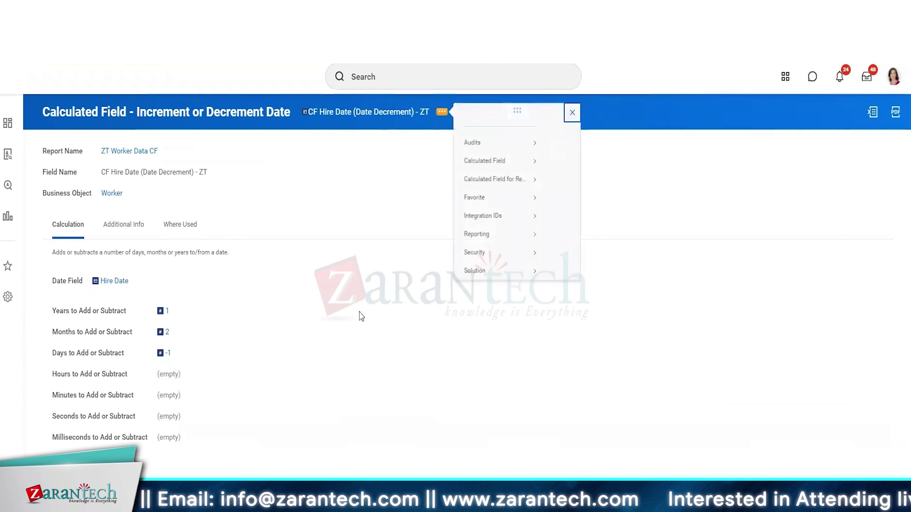
mouse_move(514, 164)
click(557, 175)
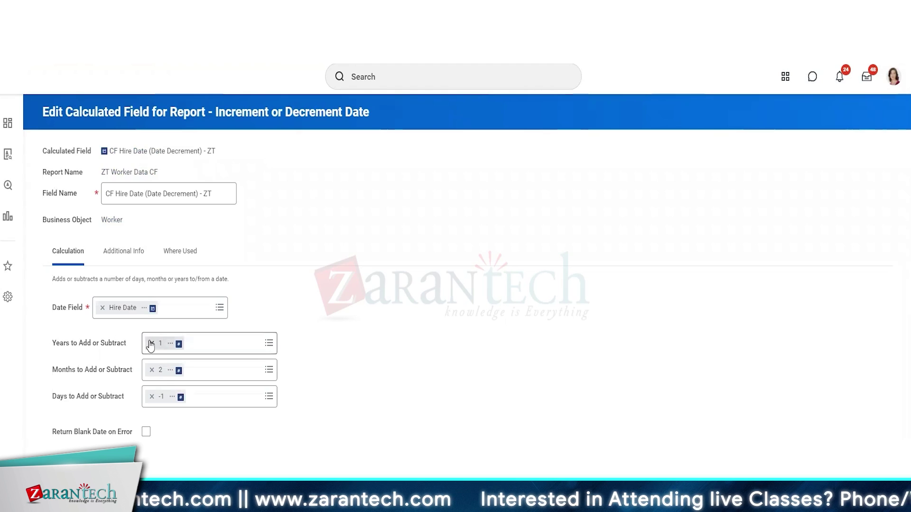
click(151, 344)
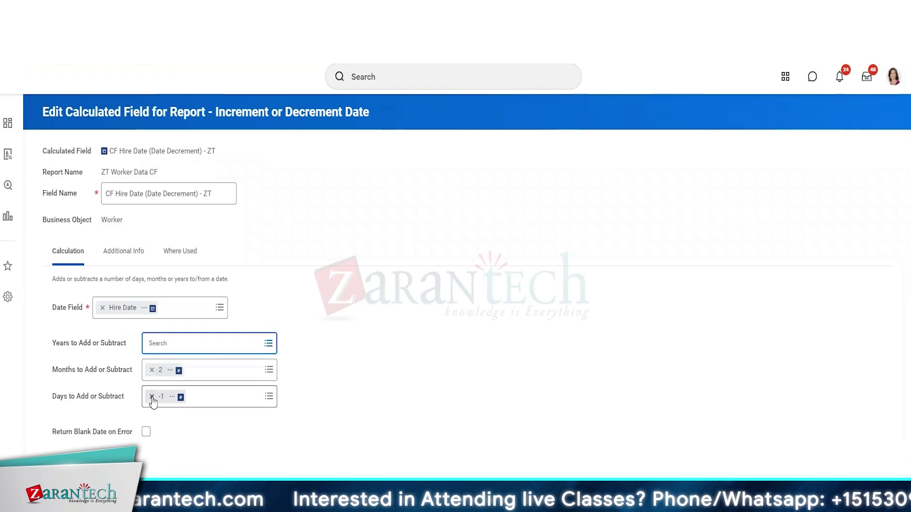
click(152, 396)
Replace the calculated field's months to add or subtract with 1.
click(152, 370)
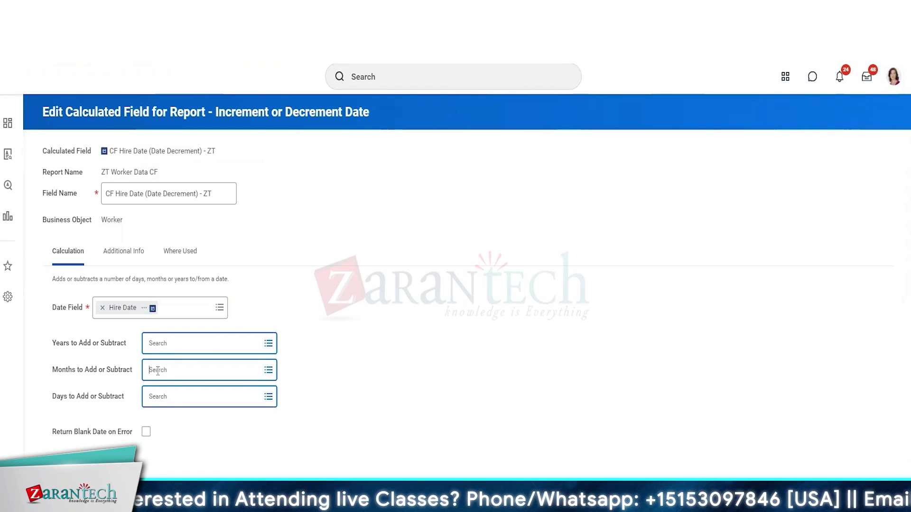
text(1)
key(Return)
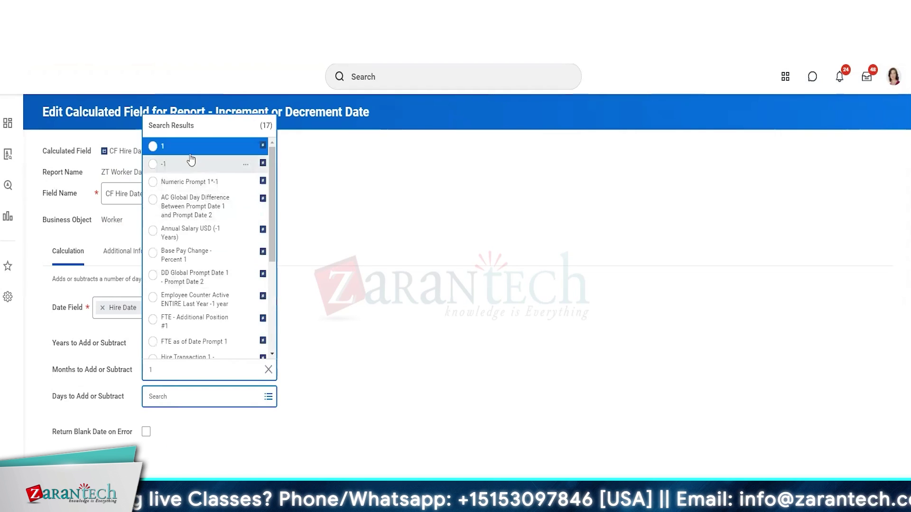
key(Return)
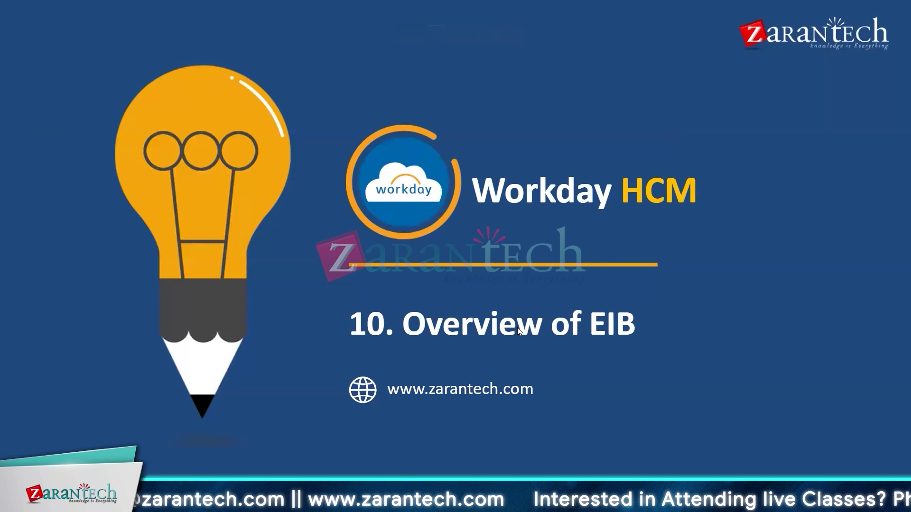
key(Right)
key(Right)
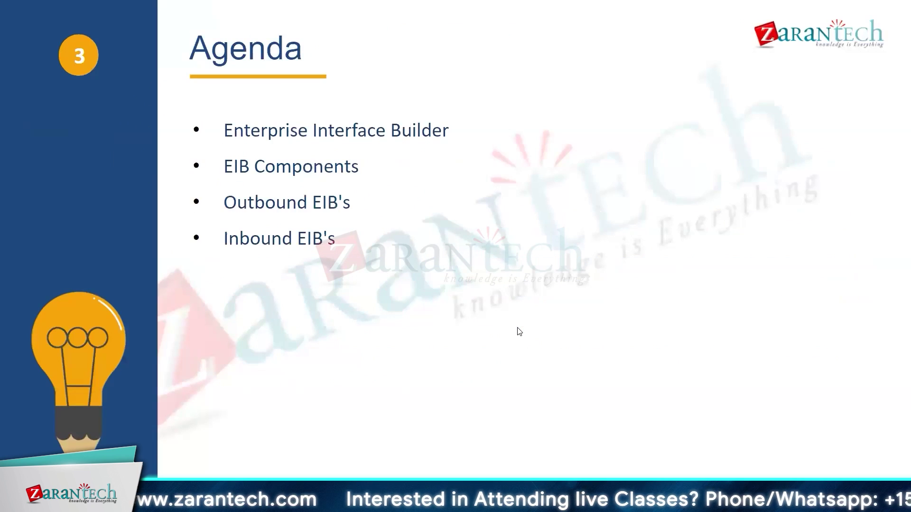